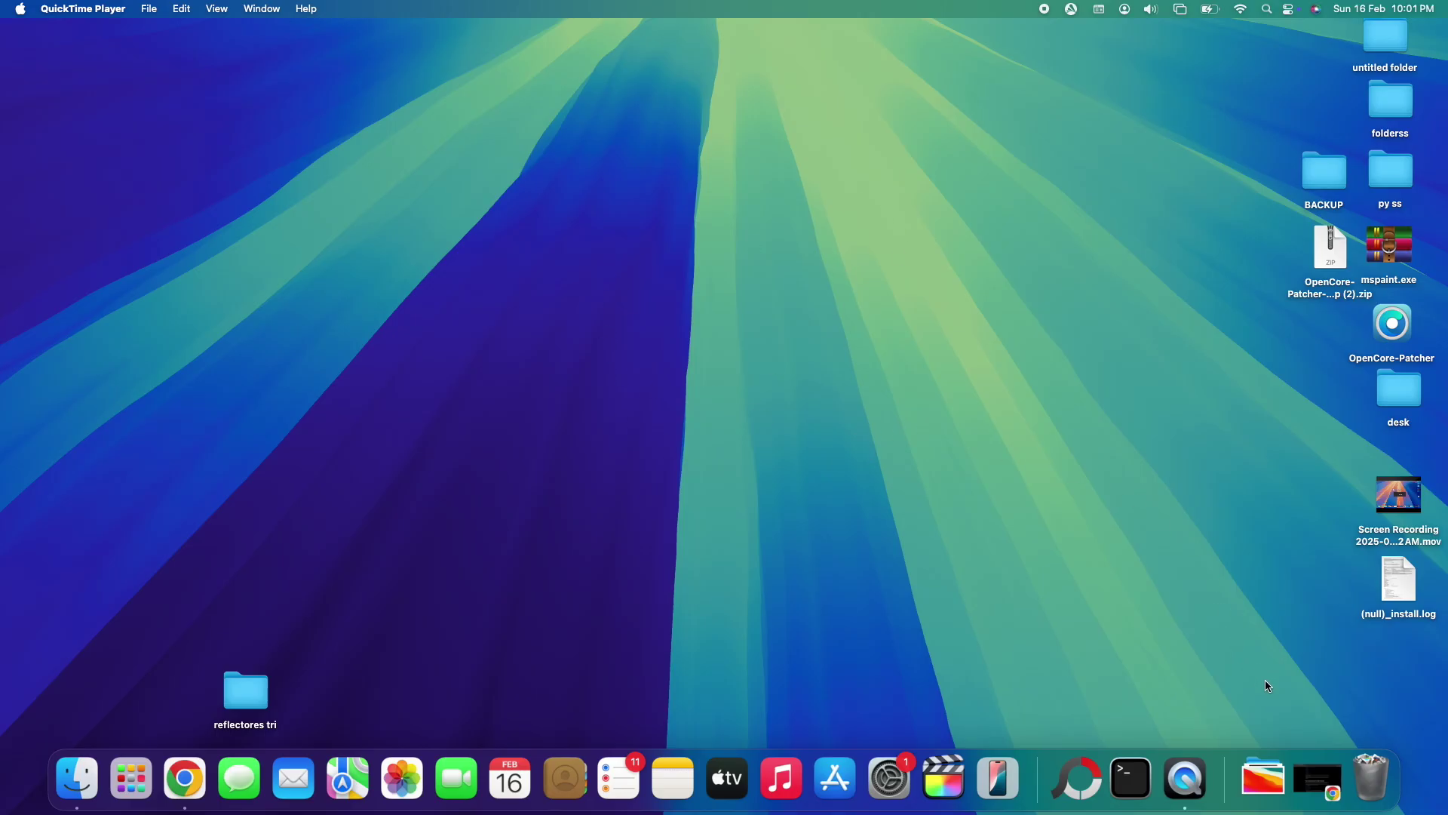
# Restore the minimized Chrome window showing Apple's macOS download support article.
pyautogui.click(1317, 779)
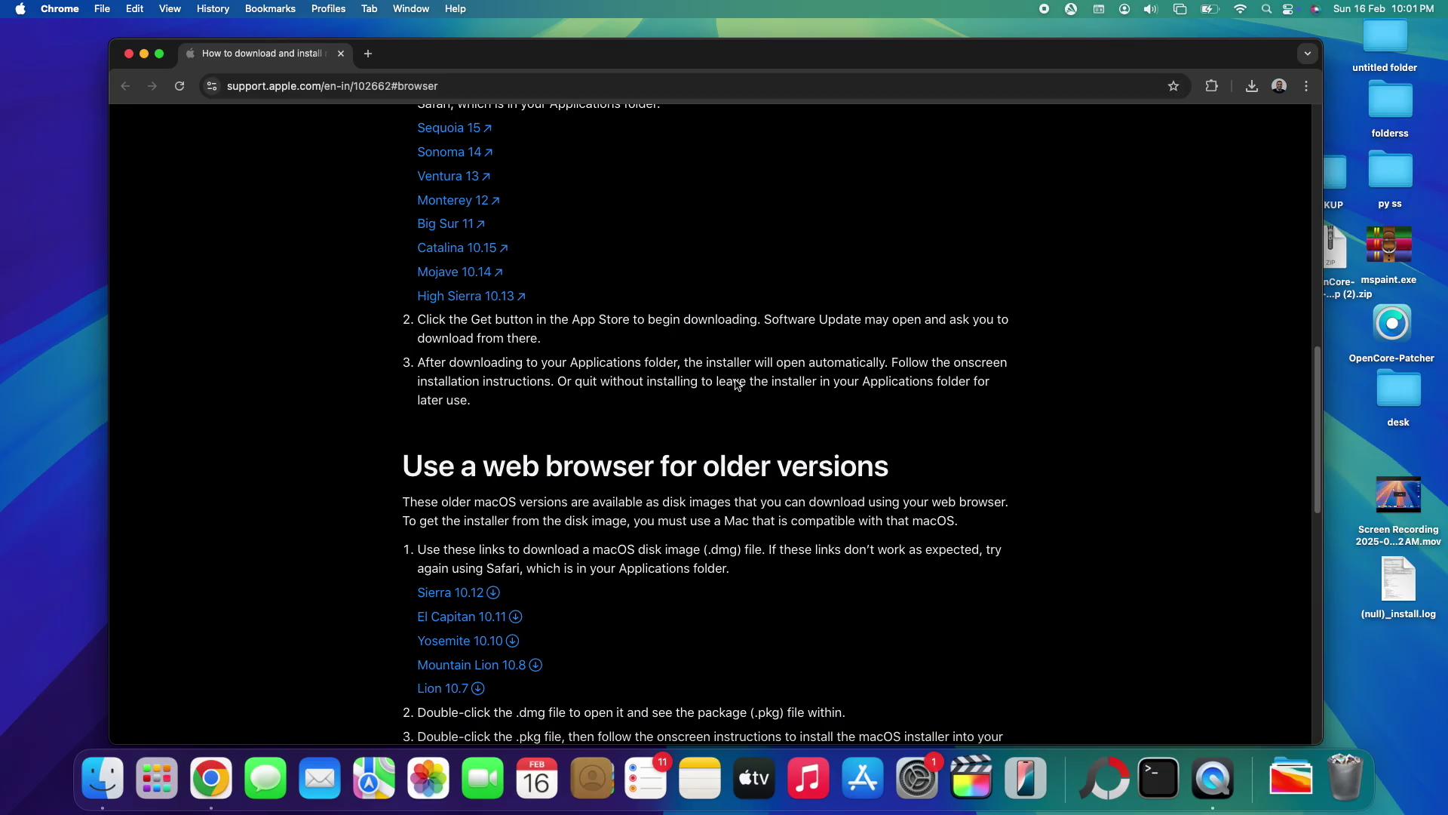
# Find the 'Use the App Store' section and follow the macOS Mojave 10.14 link.
pyautogui.scroll(5, 737, 385)
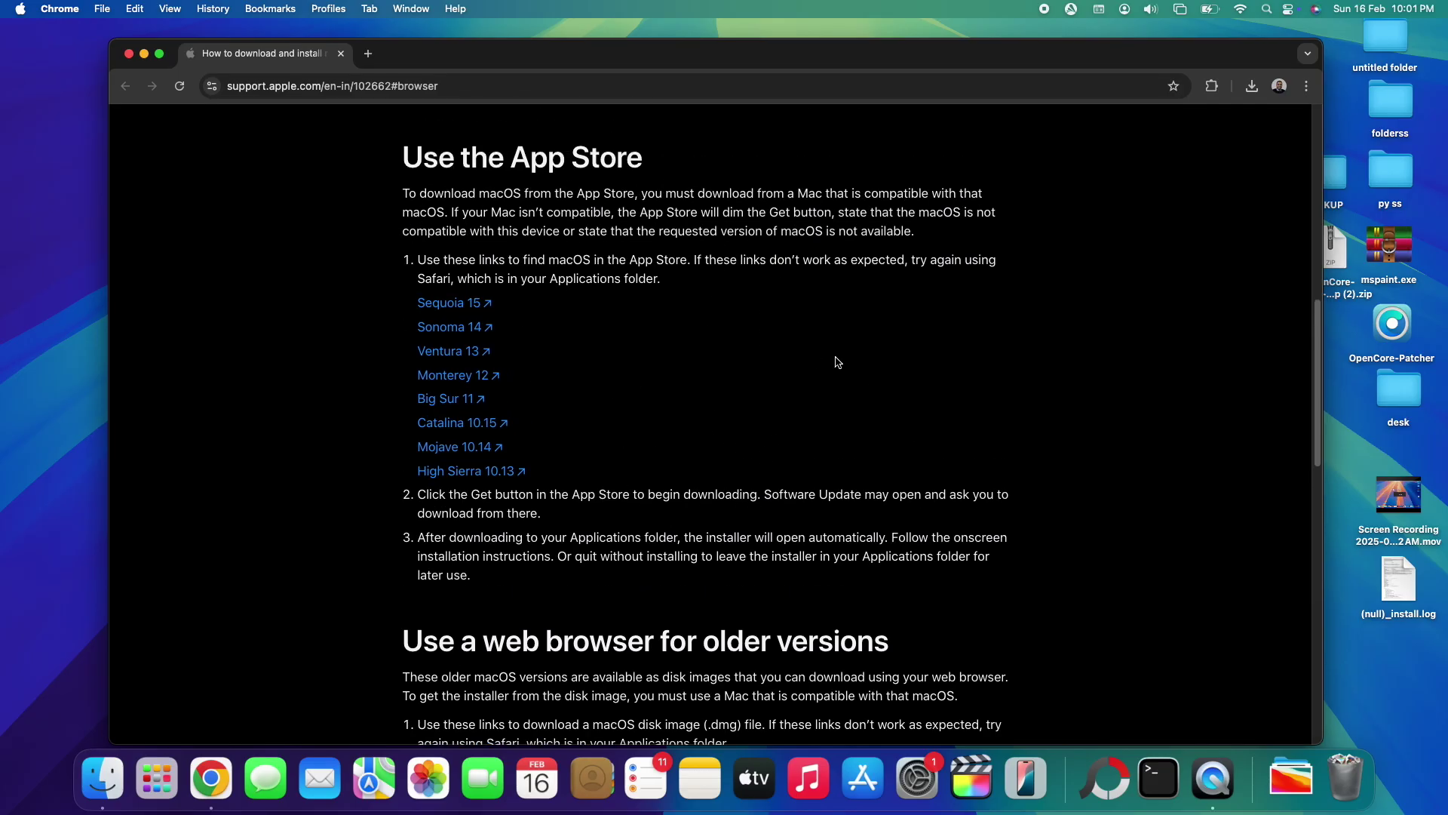
pyautogui.scroll(3, 683, 430)
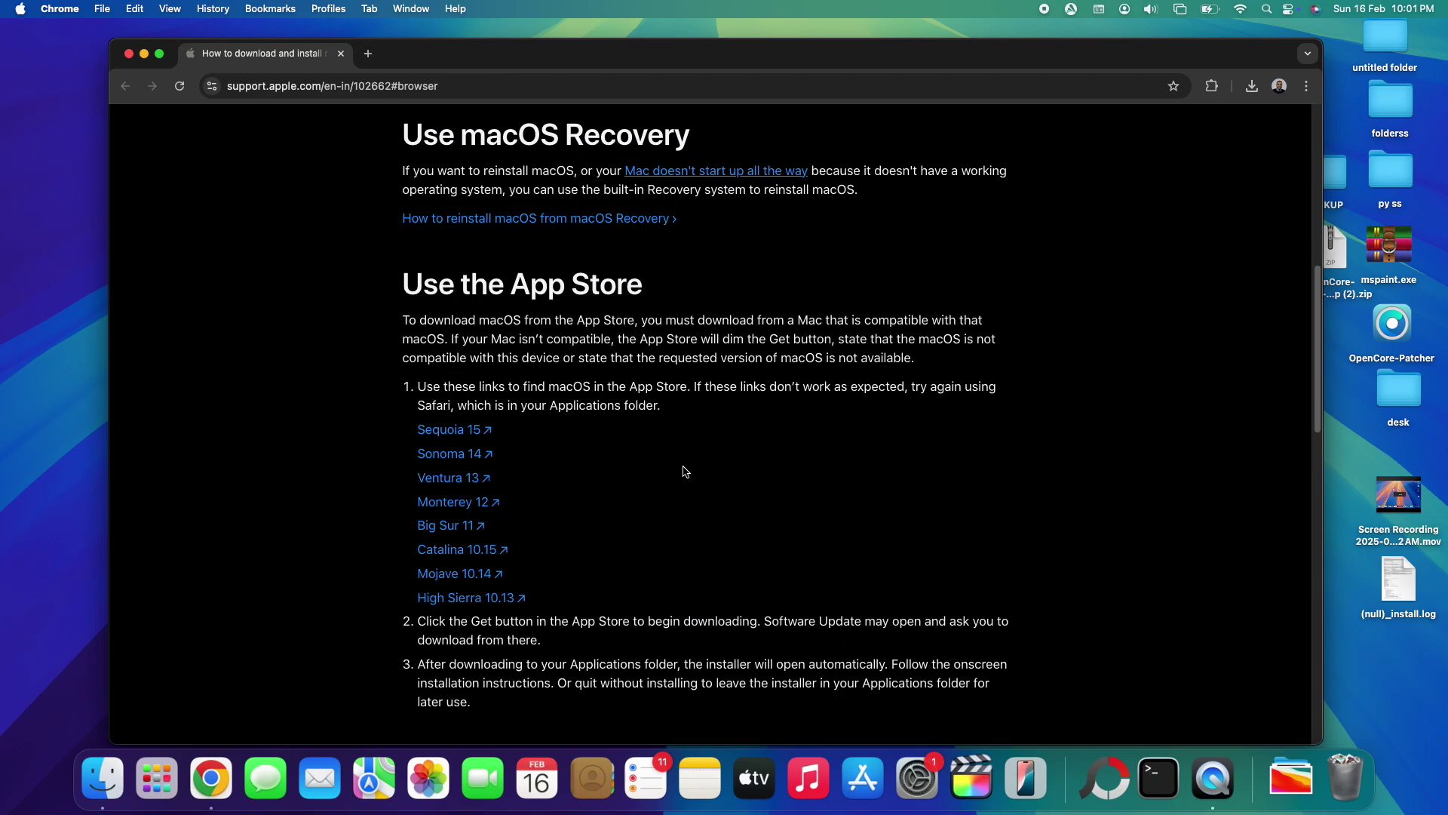
pyautogui.scroll(15, 693, 452)
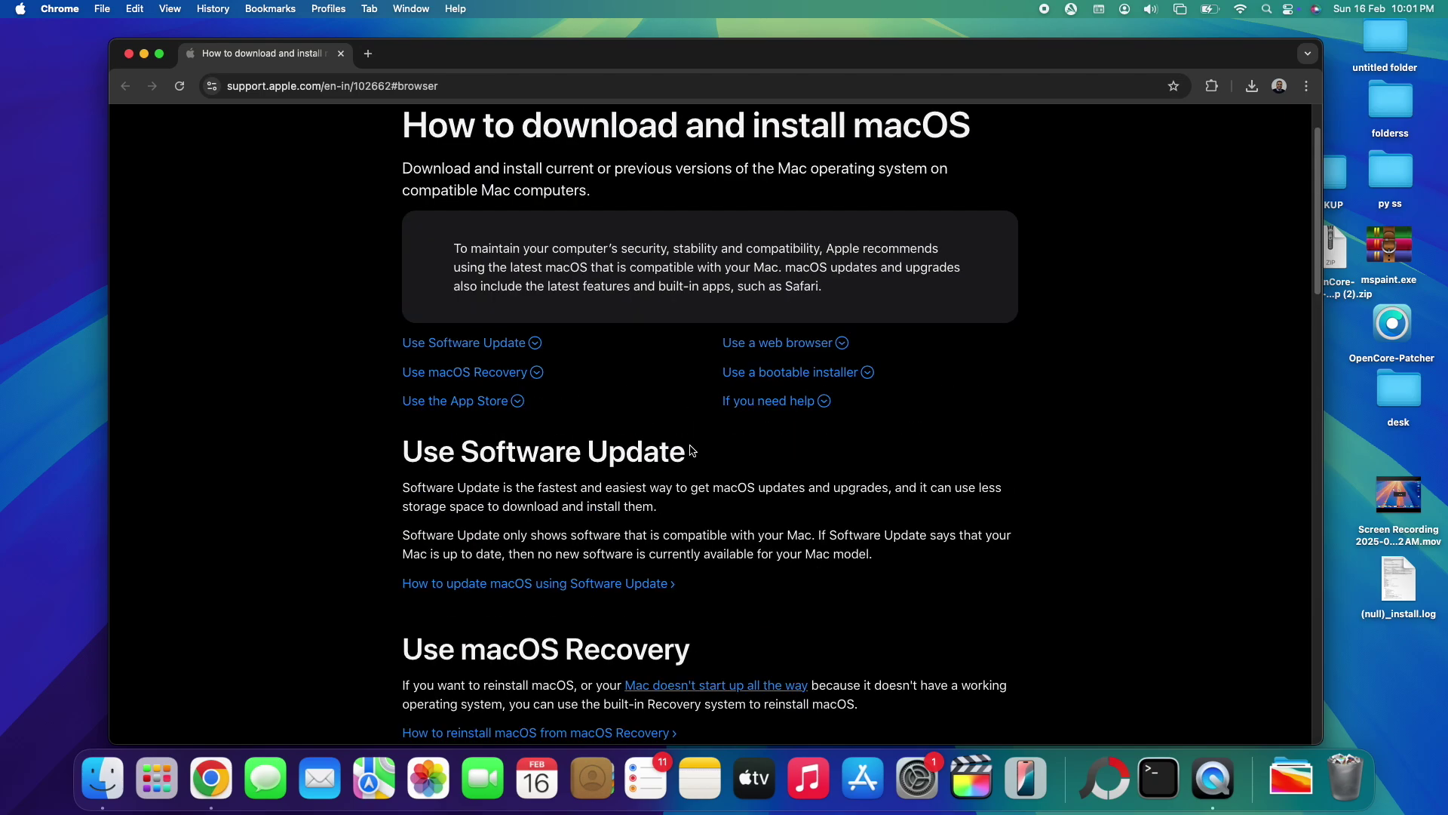
pyautogui.scroll(-15, 687, 461)
pyautogui.scroll(-5, 687, 461)
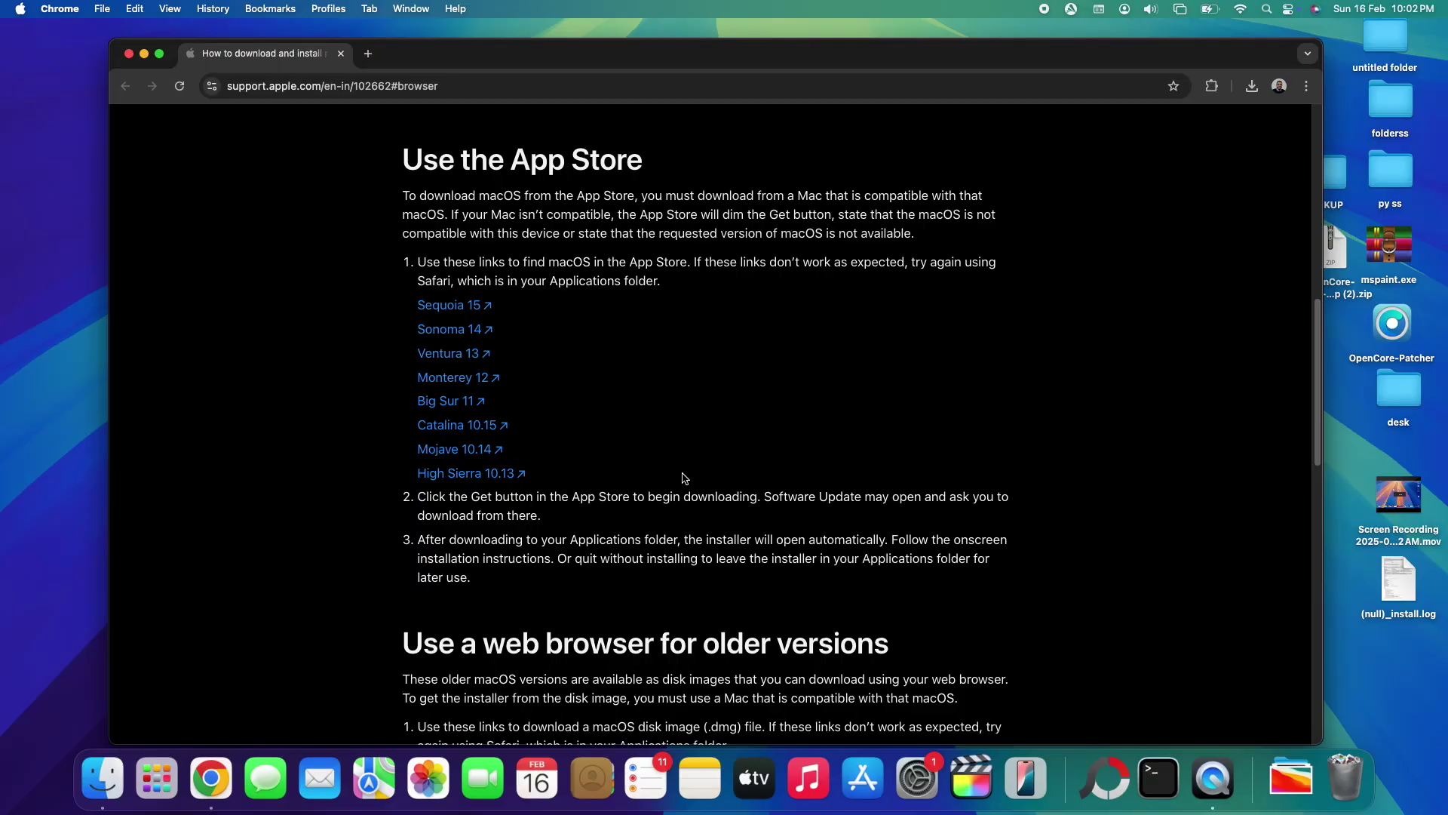
pyautogui.scroll(15, 685, 478)
pyautogui.scroll(-13, 645, 374)
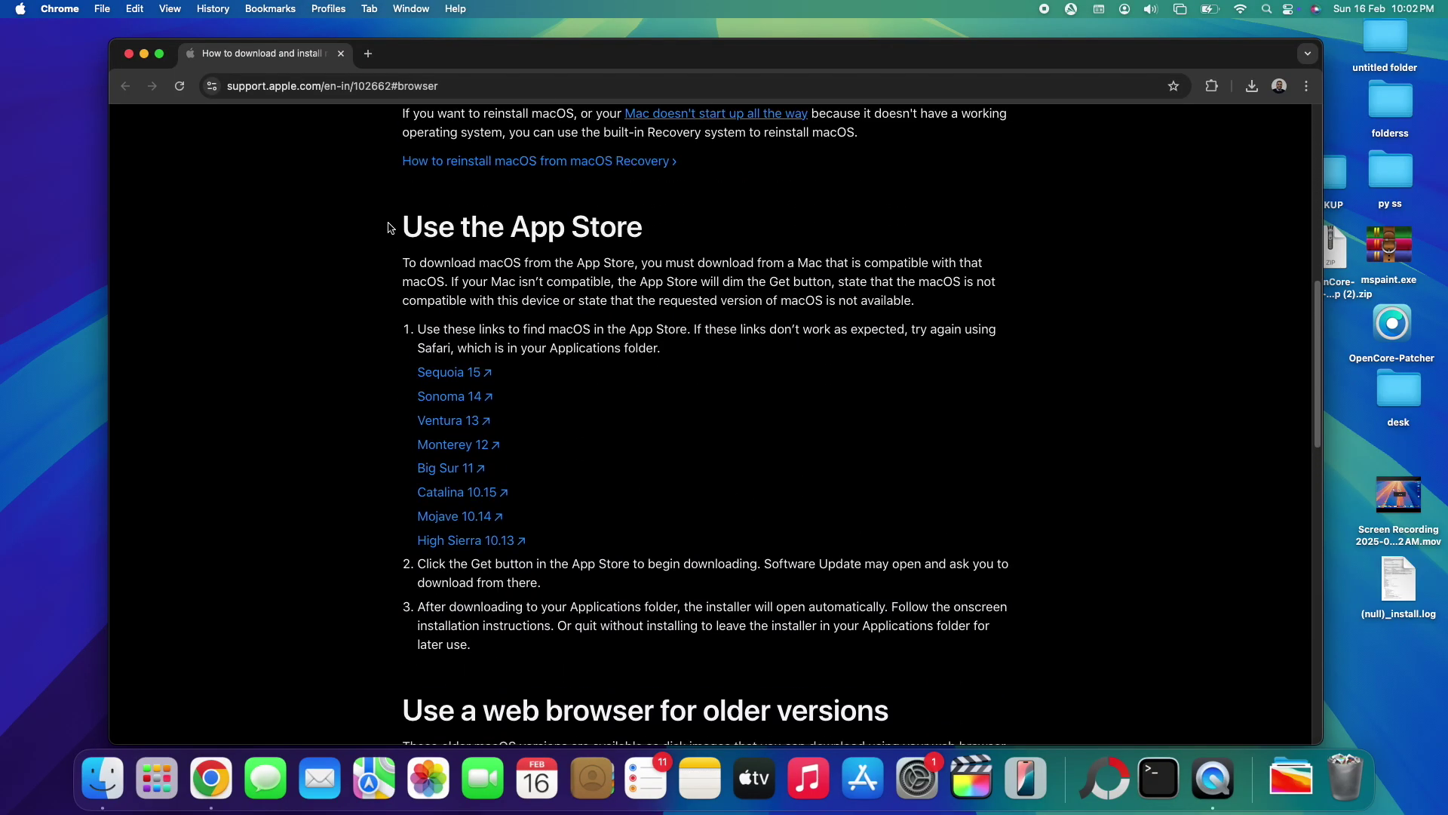
pyautogui.moveTo(390, 228); pyautogui.dragTo(646, 227)
pyautogui.click(646, 226)
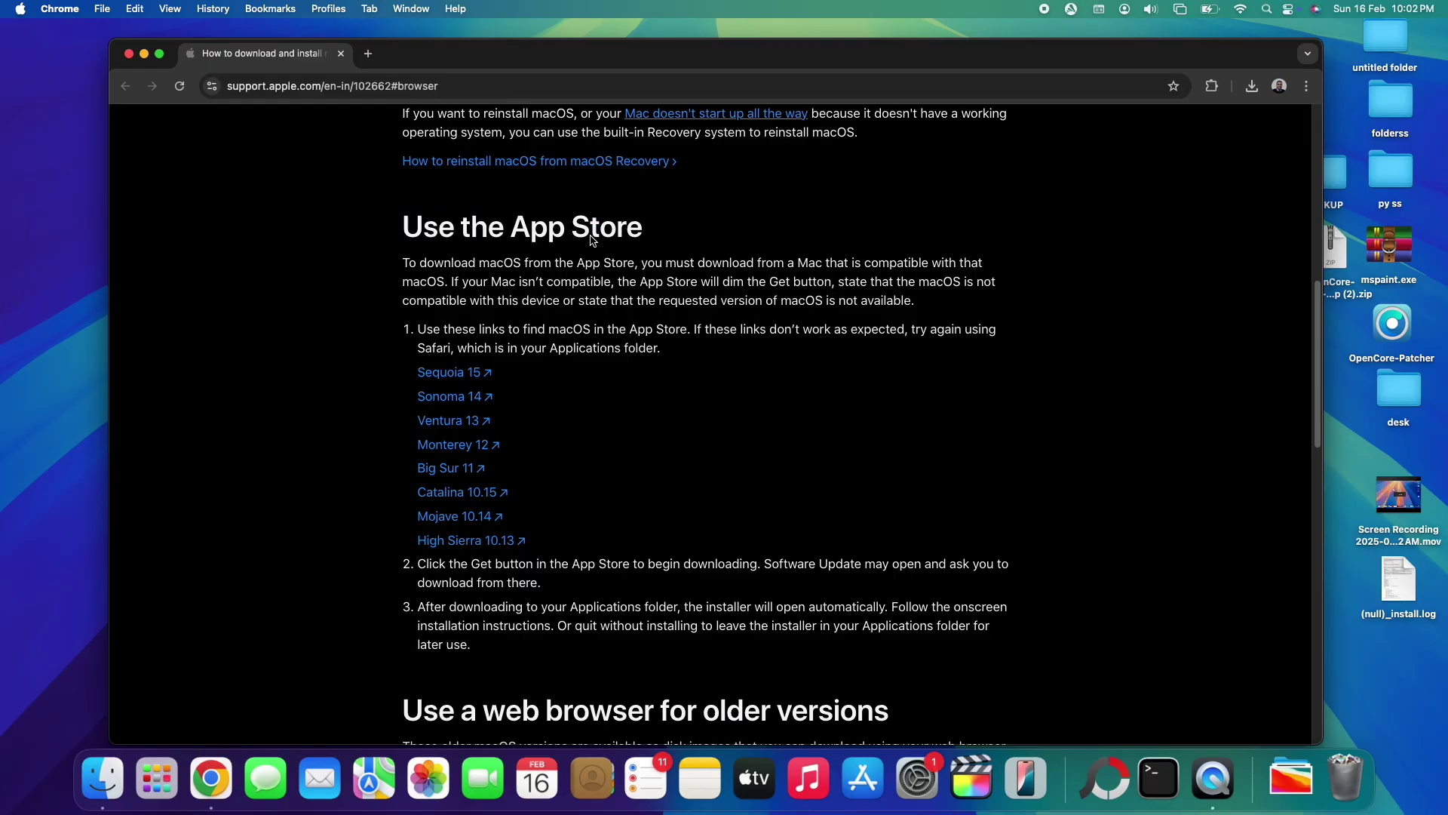
pyautogui.click(463, 518)
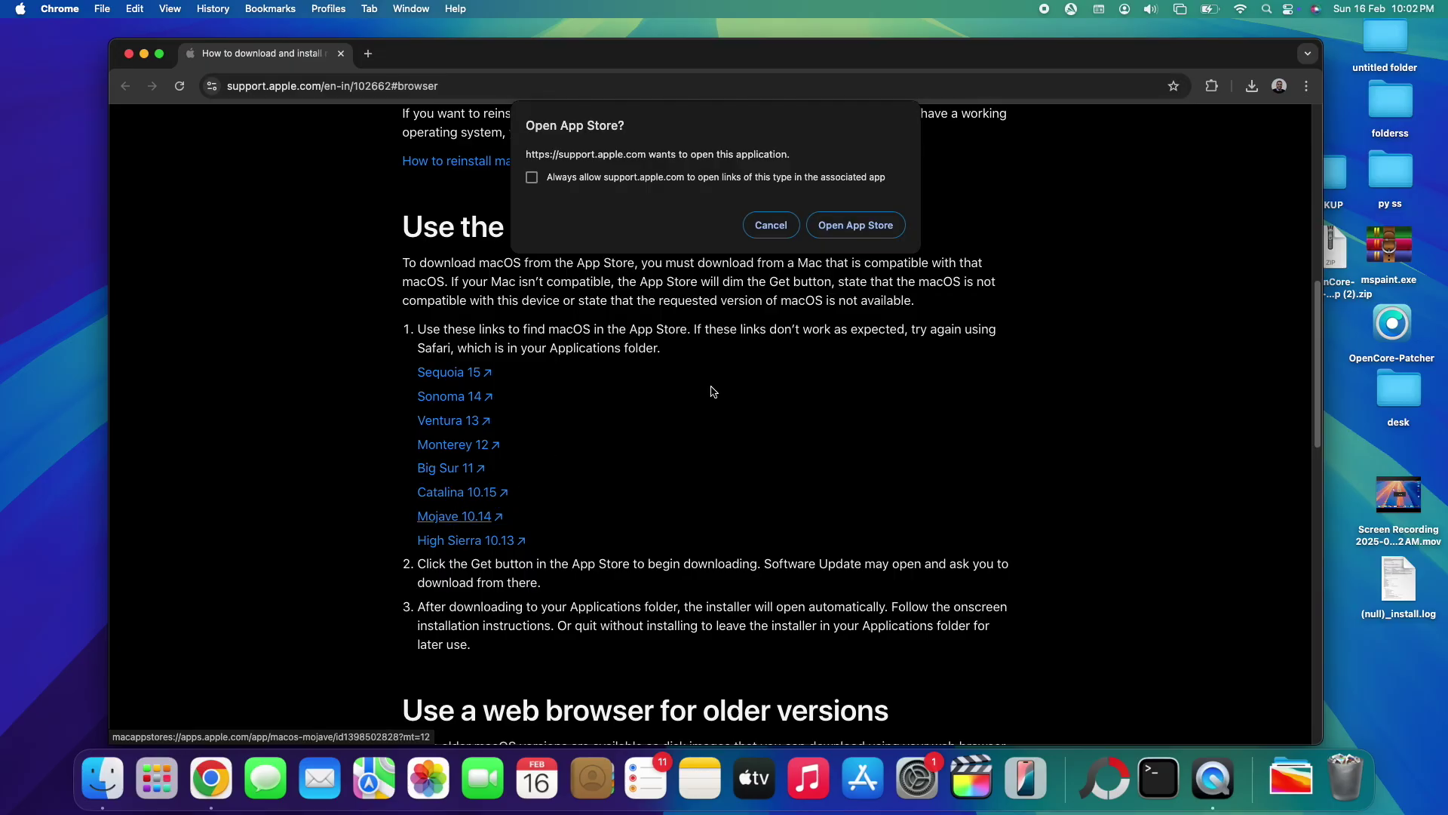
# Allow the App Store to open, get macOS Mojave, and confirm downloading Mojave 10.14.6.
pyautogui.click(853, 228)
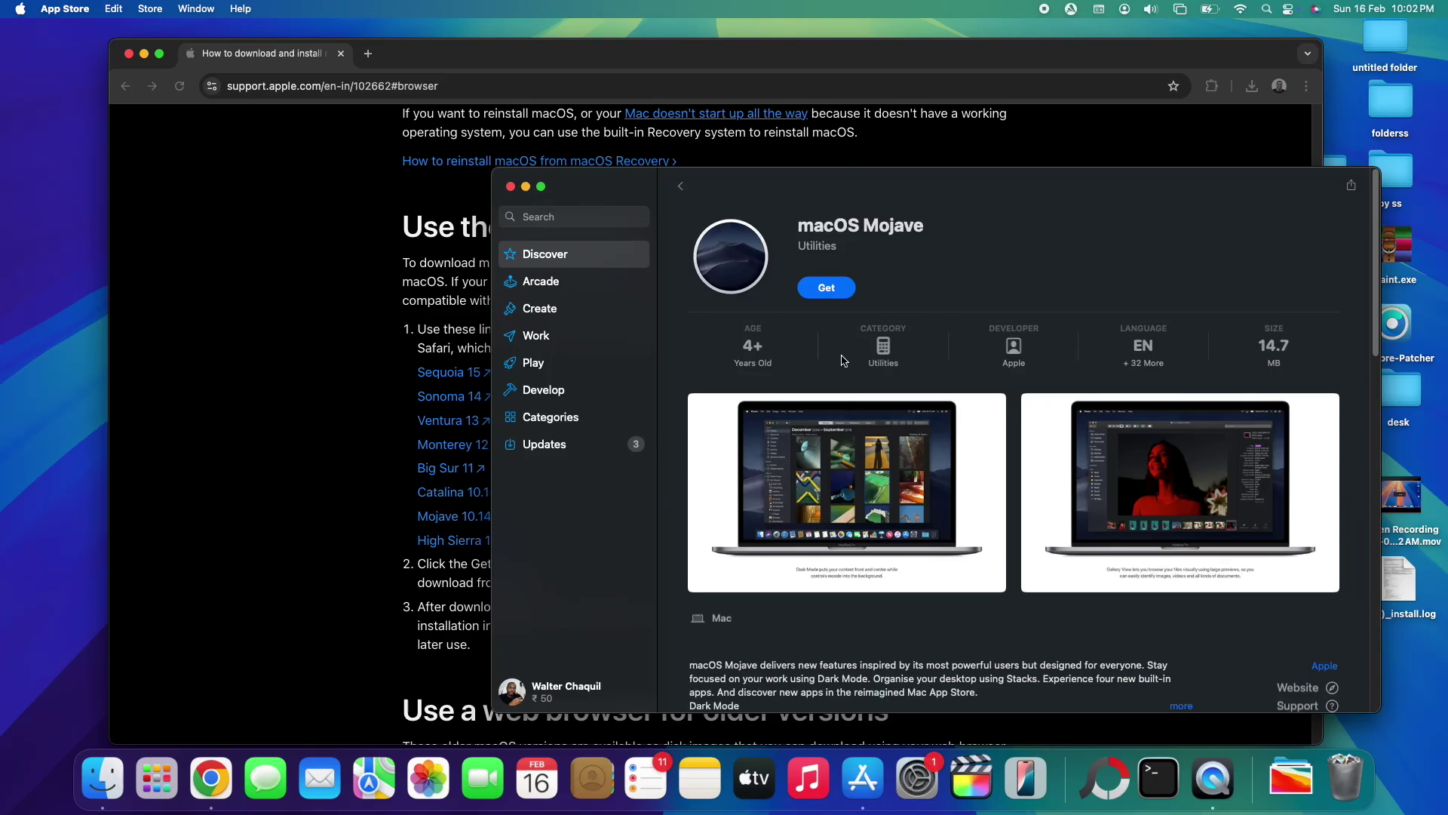
pyautogui.click(826, 288)
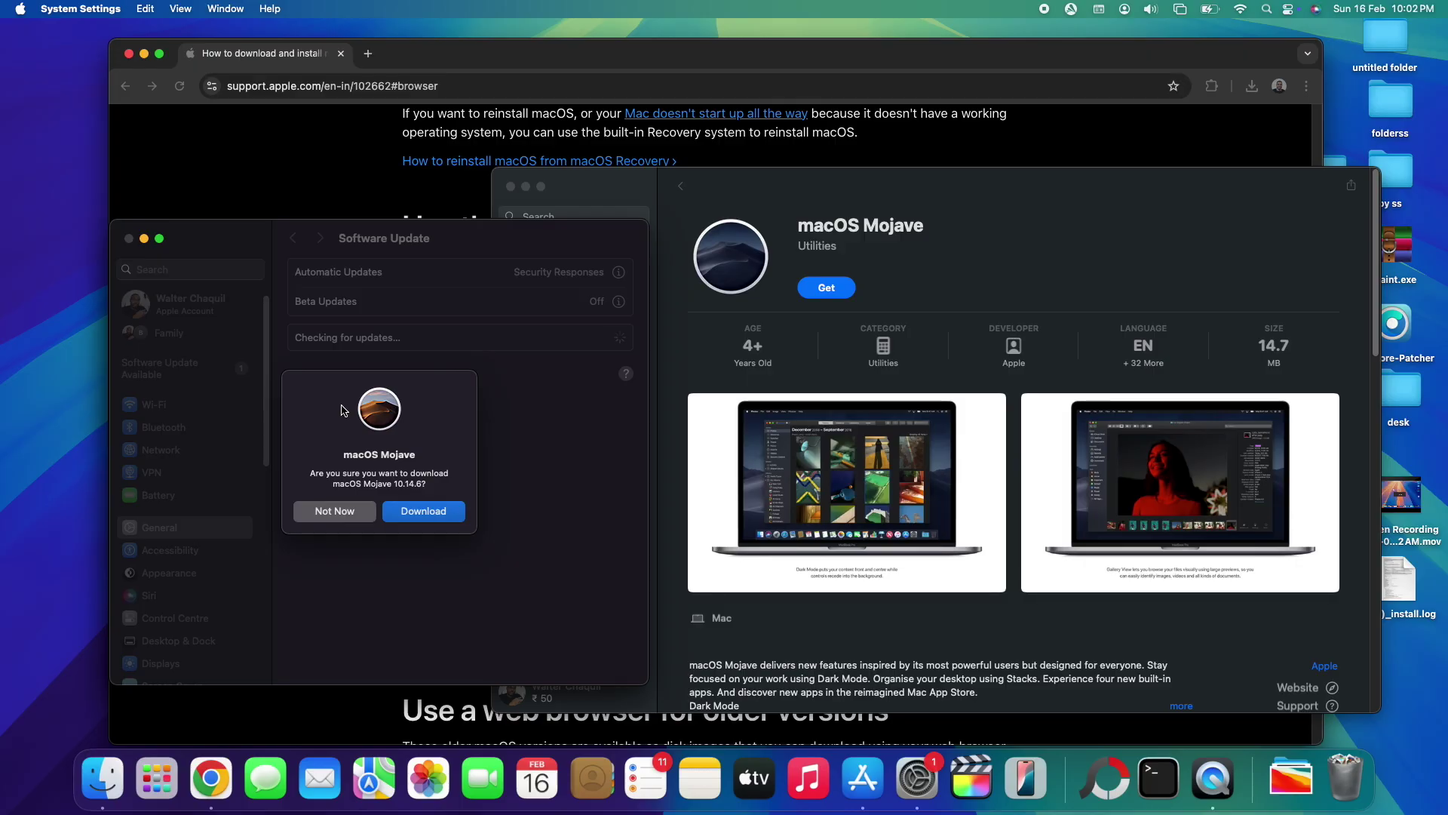
pyautogui.click(411, 513)
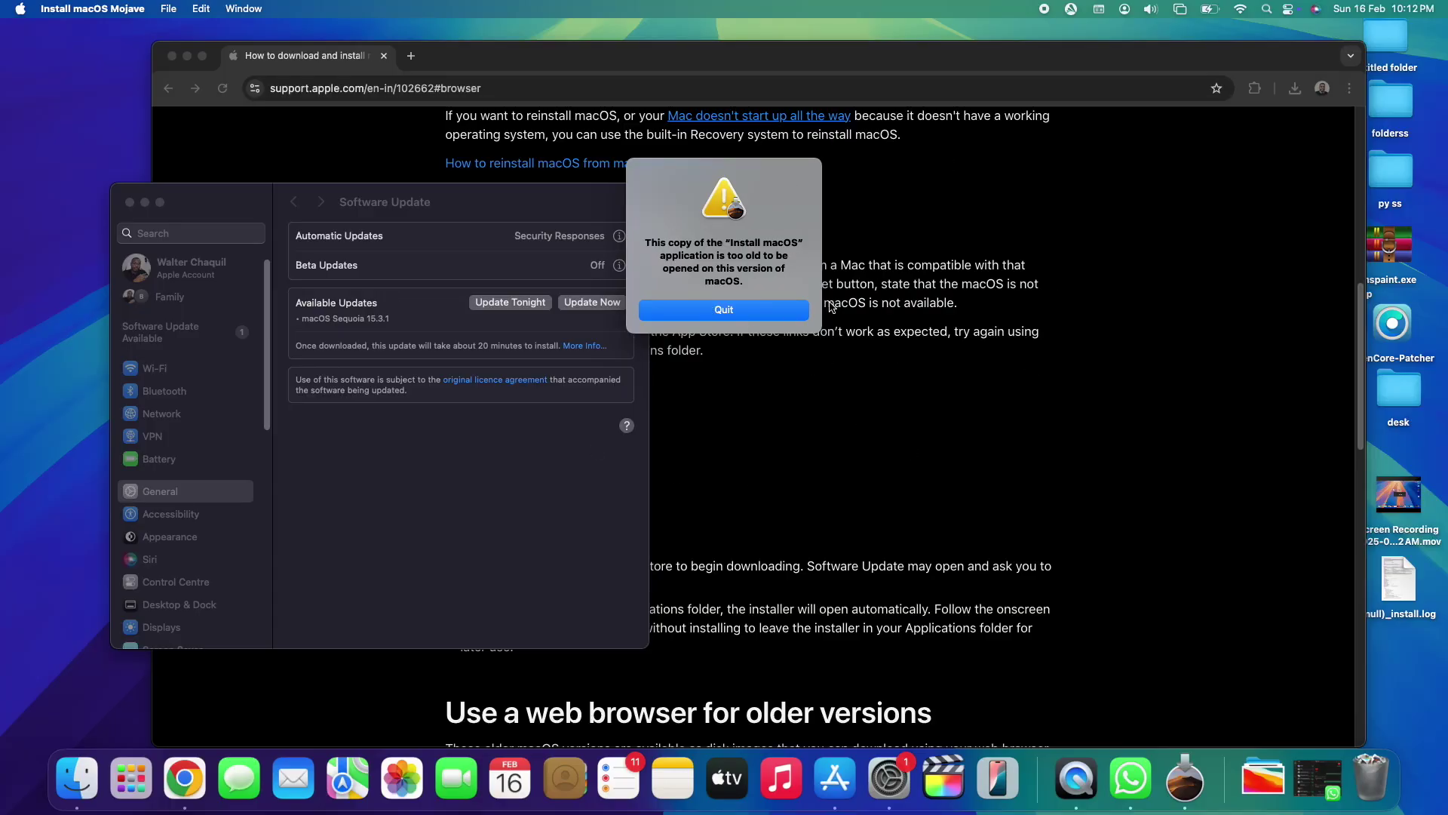
# Quit the alert saying the downloaded Mojave installer is too old to open.
pyautogui.click(725, 310)
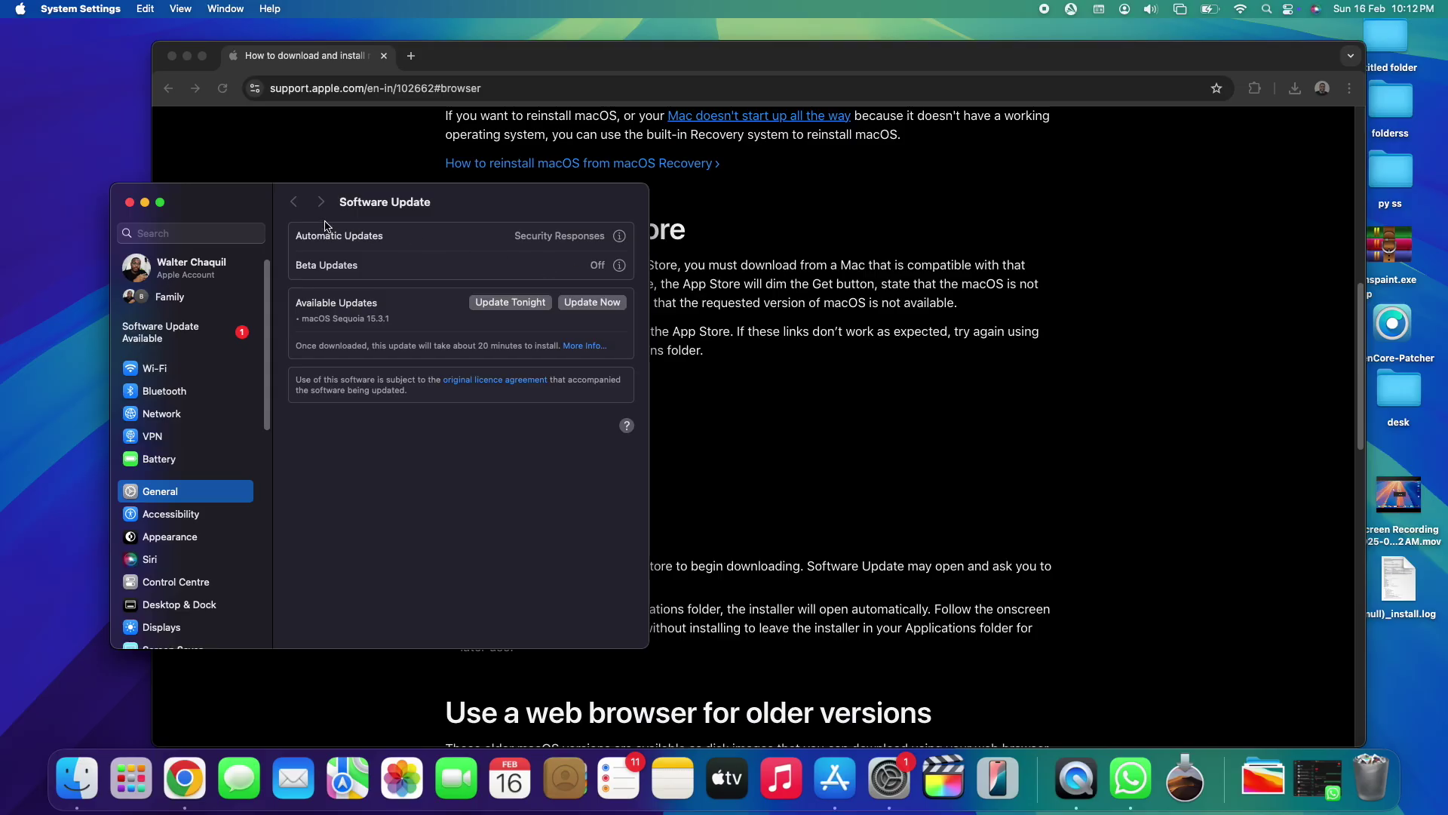
# Minimize the System Settings, Chrome and App Store windows to clear the desktop.
pyautogui.click(145, 202)
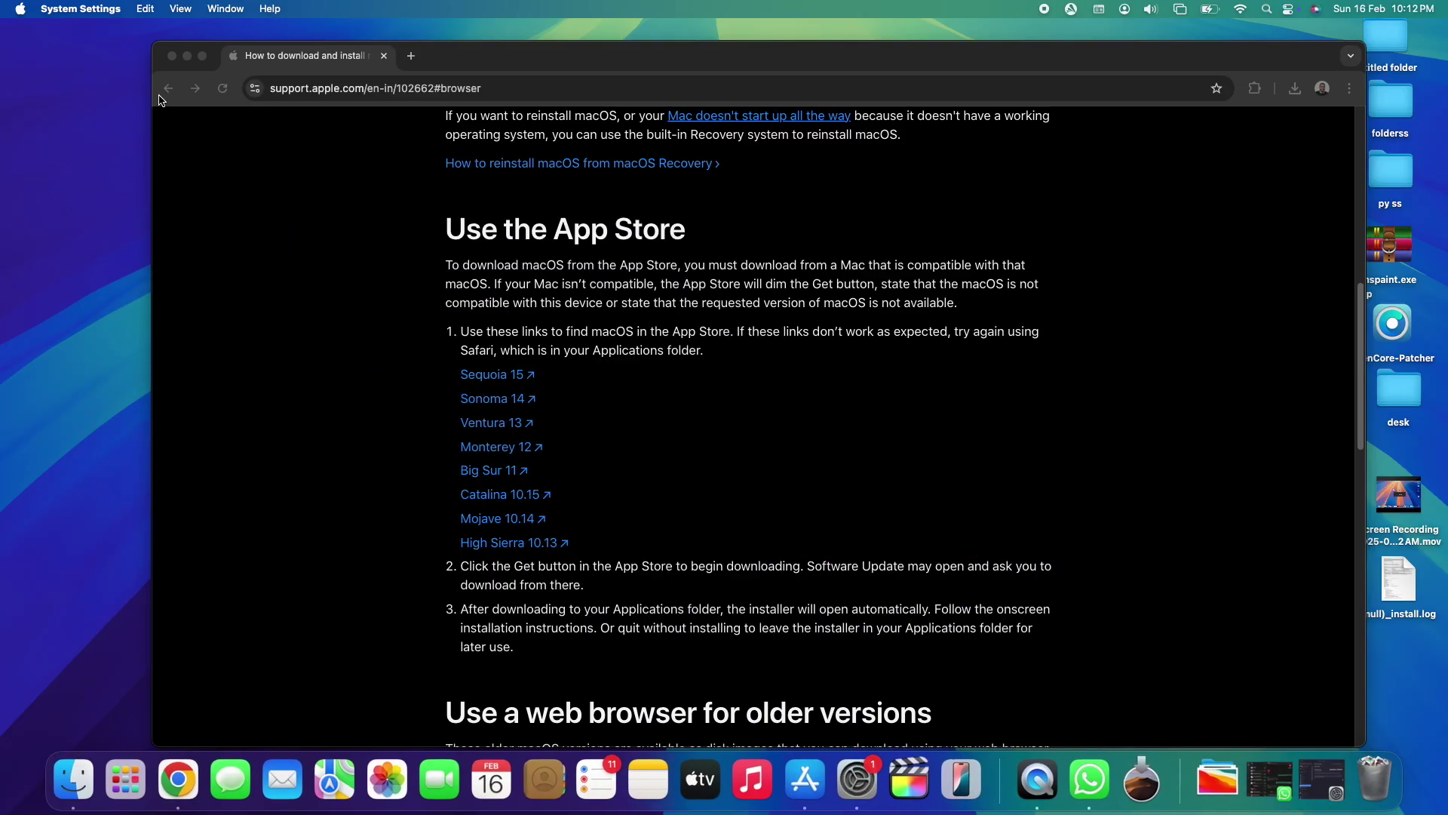
pyautogui.click(187, 57)
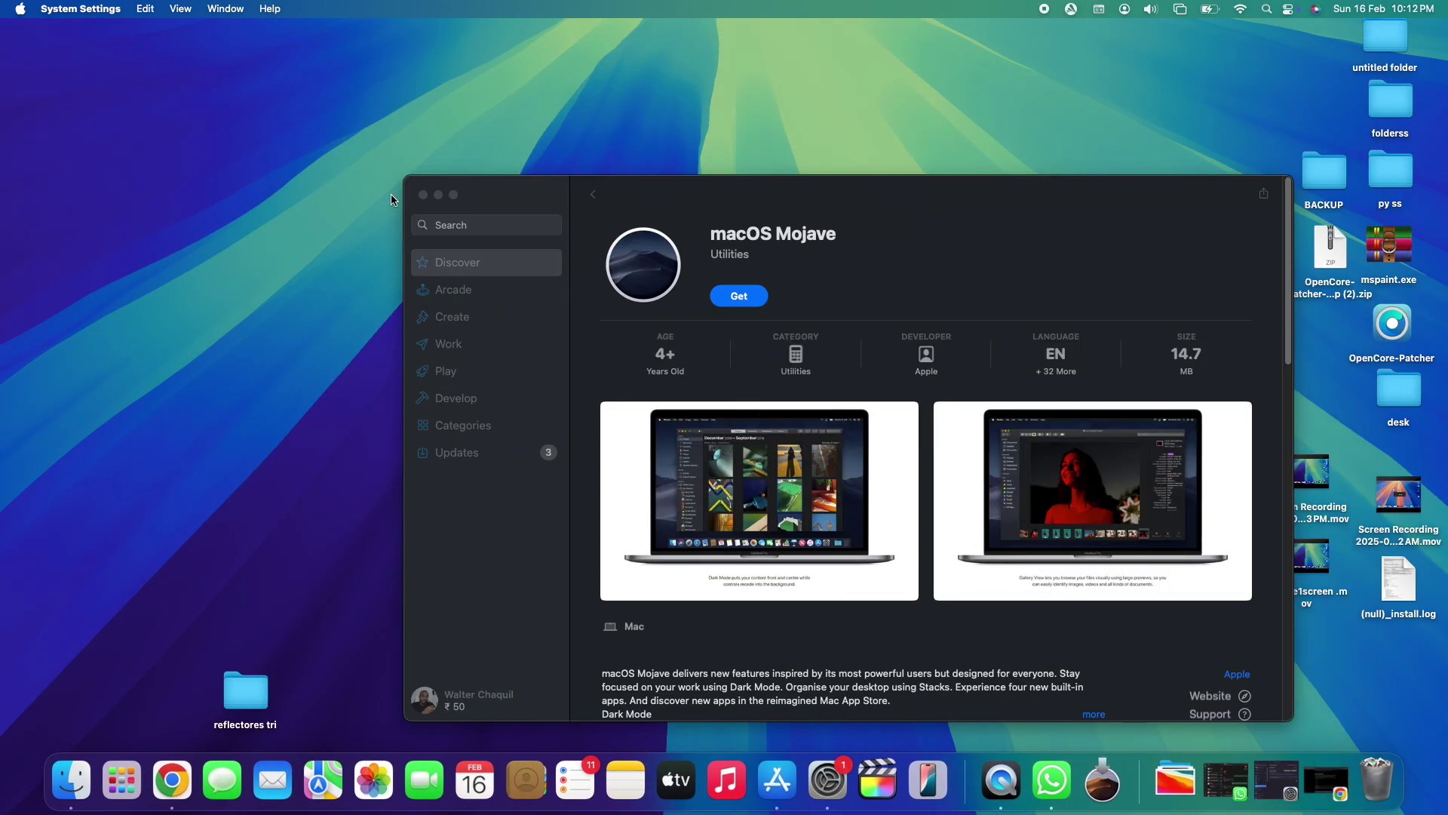
pyautogui.click(437, 195)
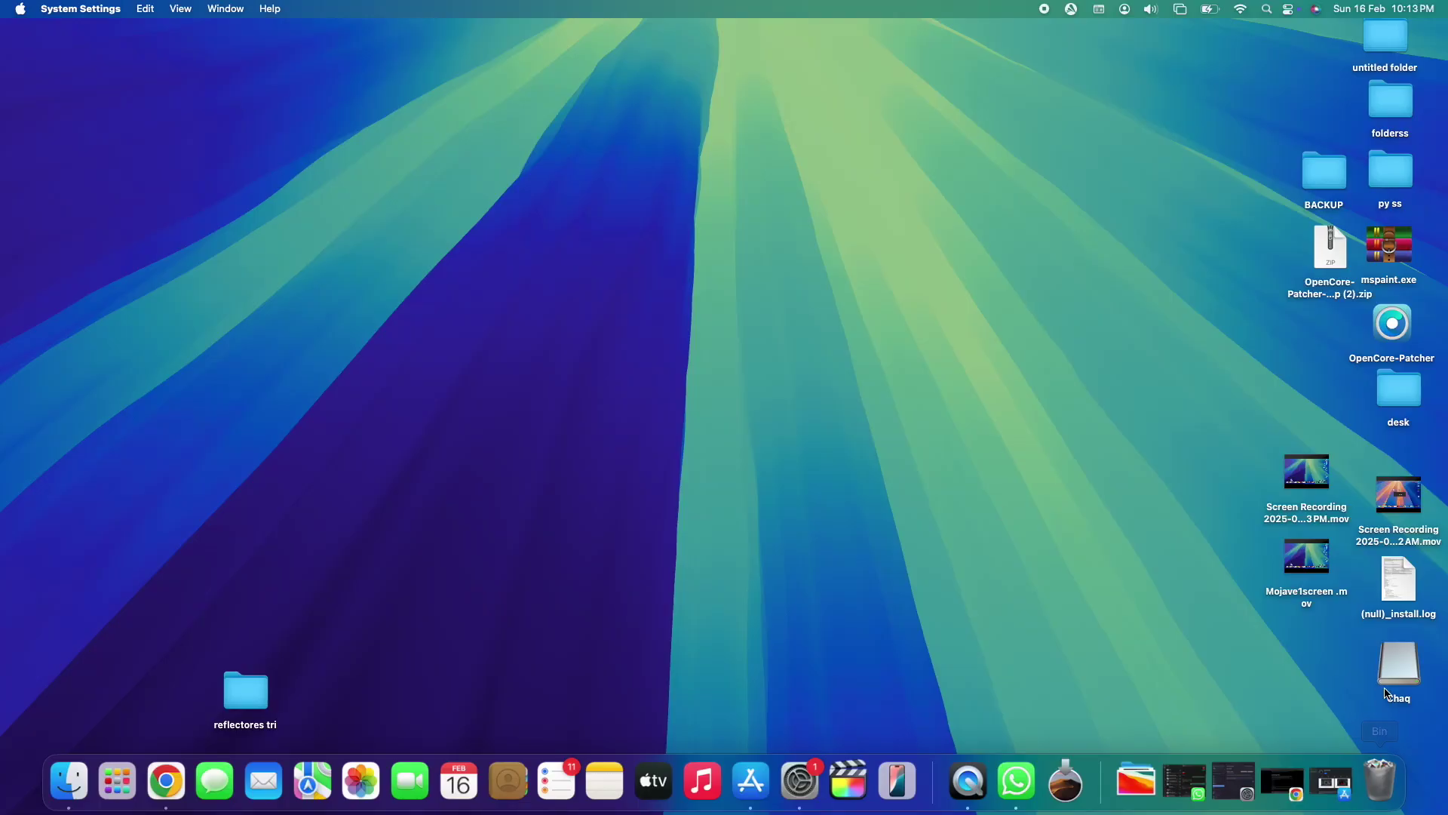
# Launch Disk Utility through a Spotlight search for 'disk'.
pyautogui.click(1406, 682)
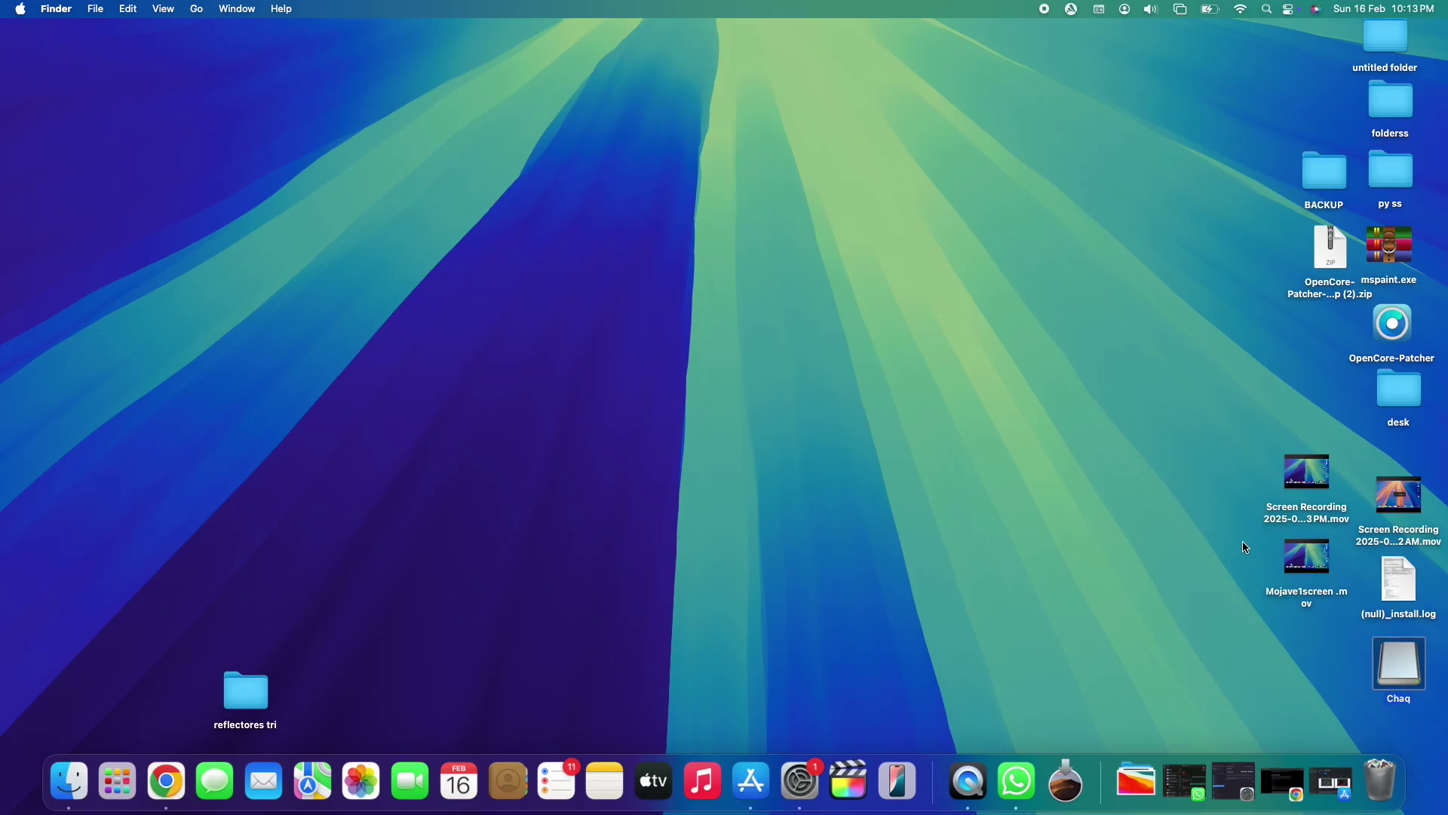
pyautogui.click(1199, 511)
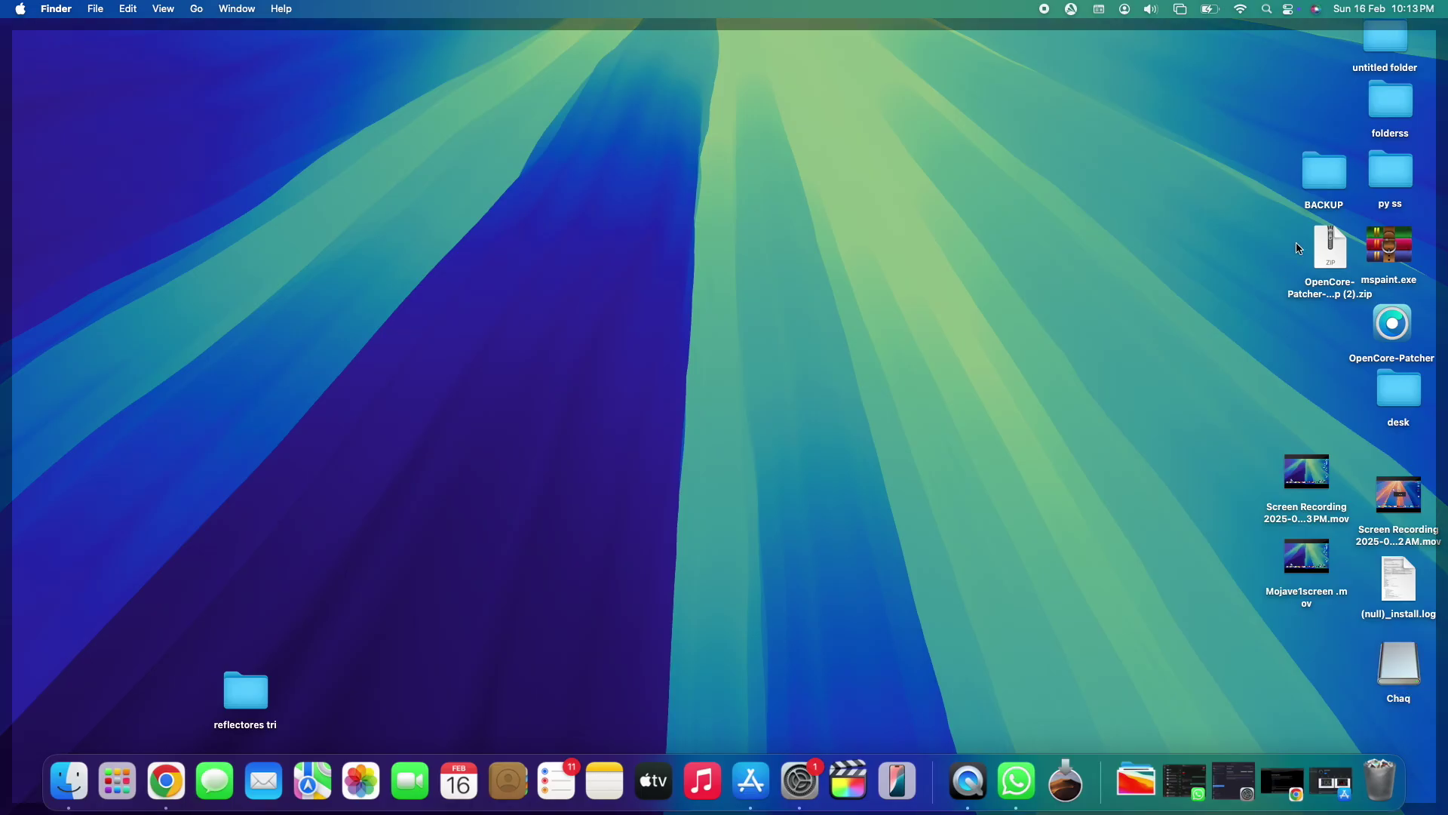
pyautogui.click(1270, 10)
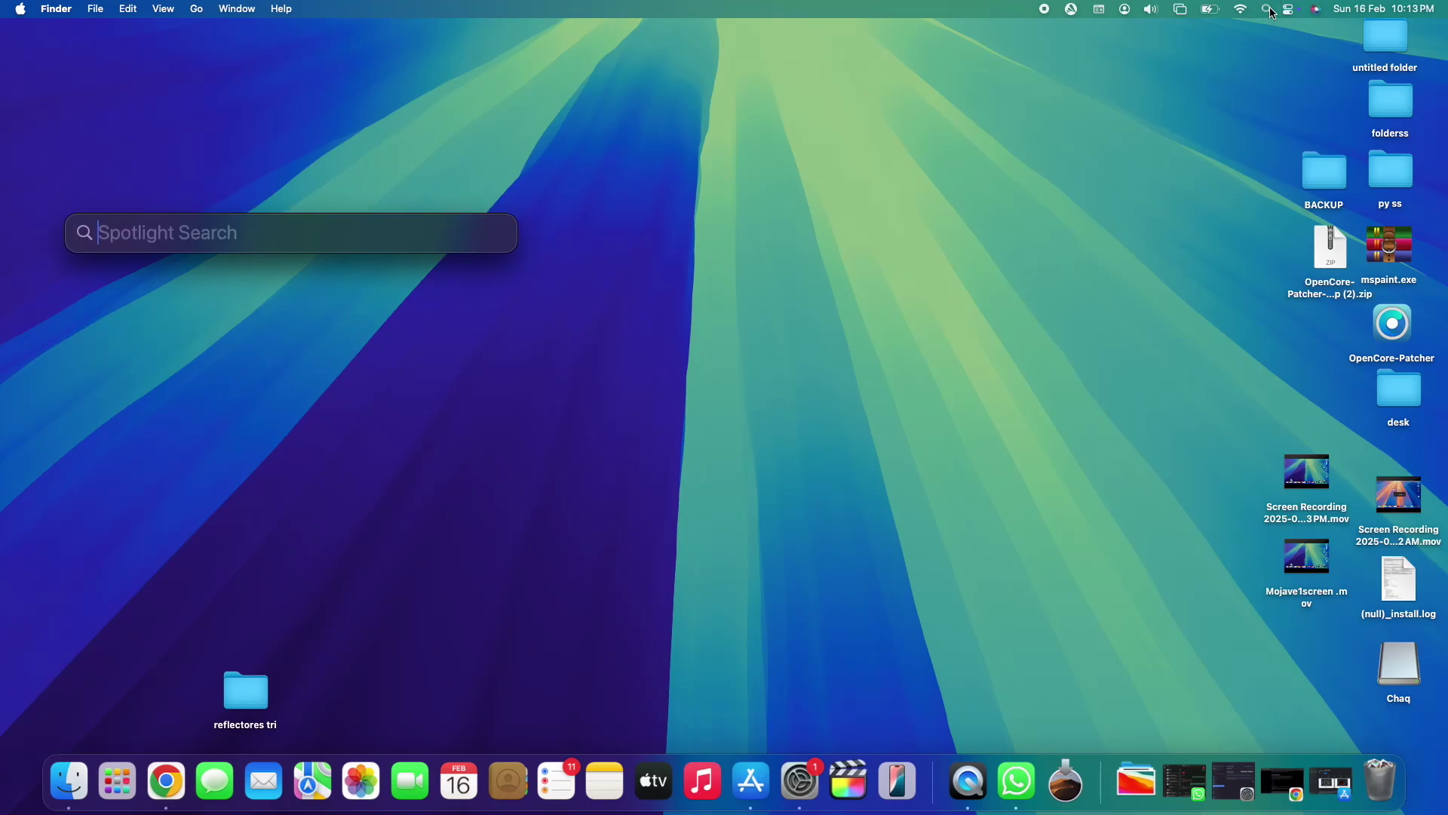
pyautogui.write('disk')
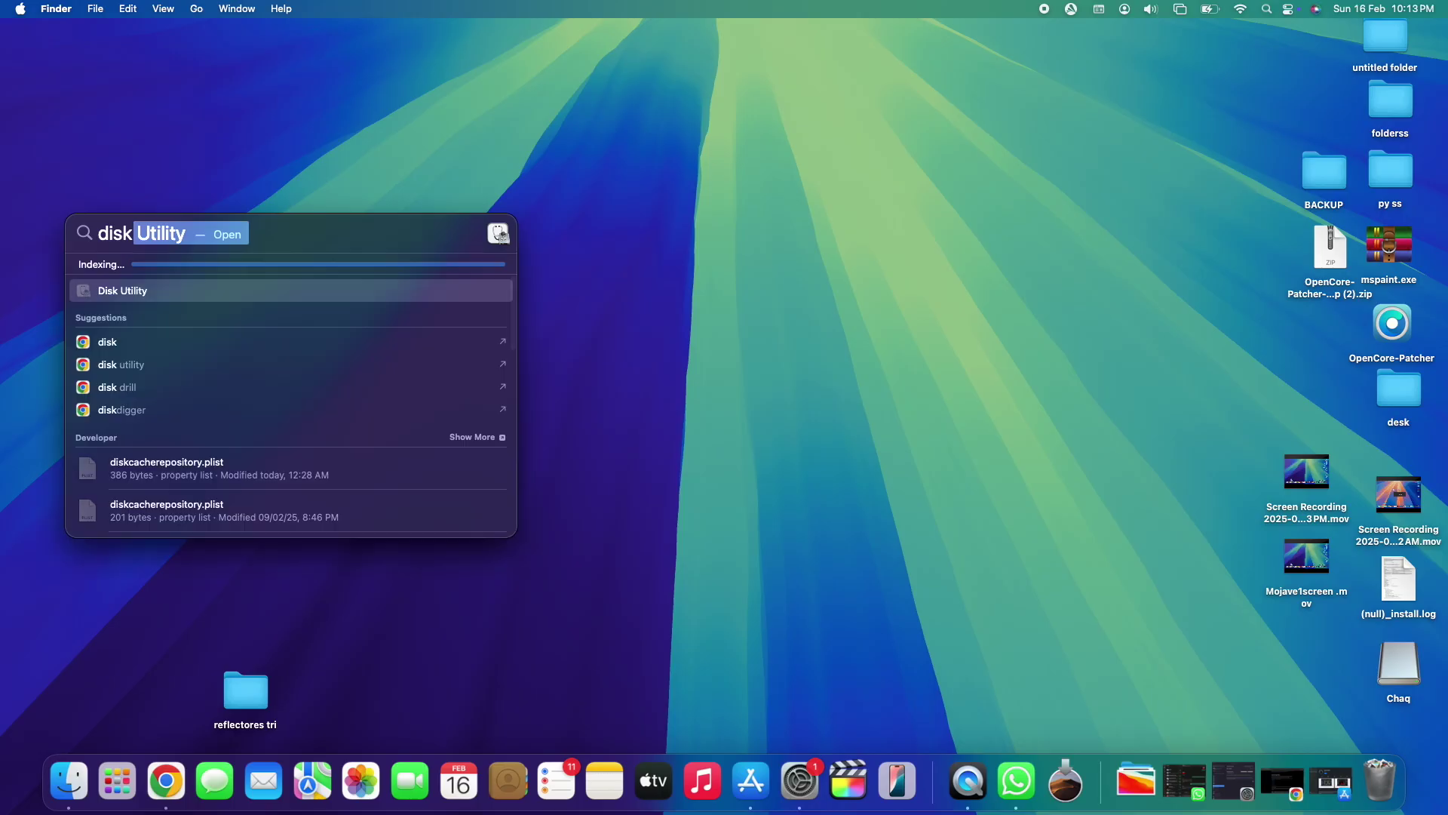
pyautogui.press('Return')
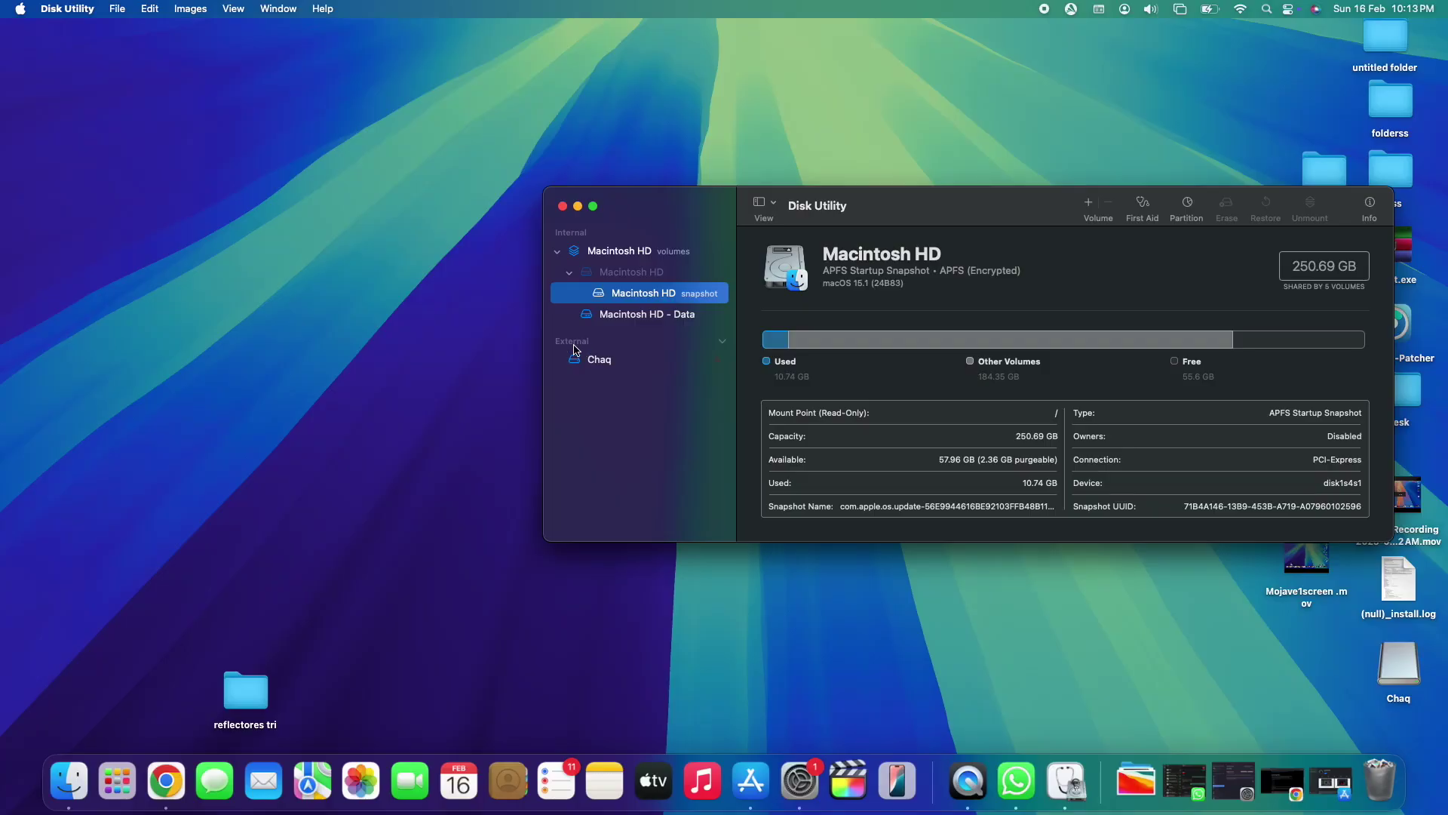
# Erase the Chaq USB drive as Mac OS Extended (Journaled), then close Disk Utility.
pyautogui.click(601, 362)
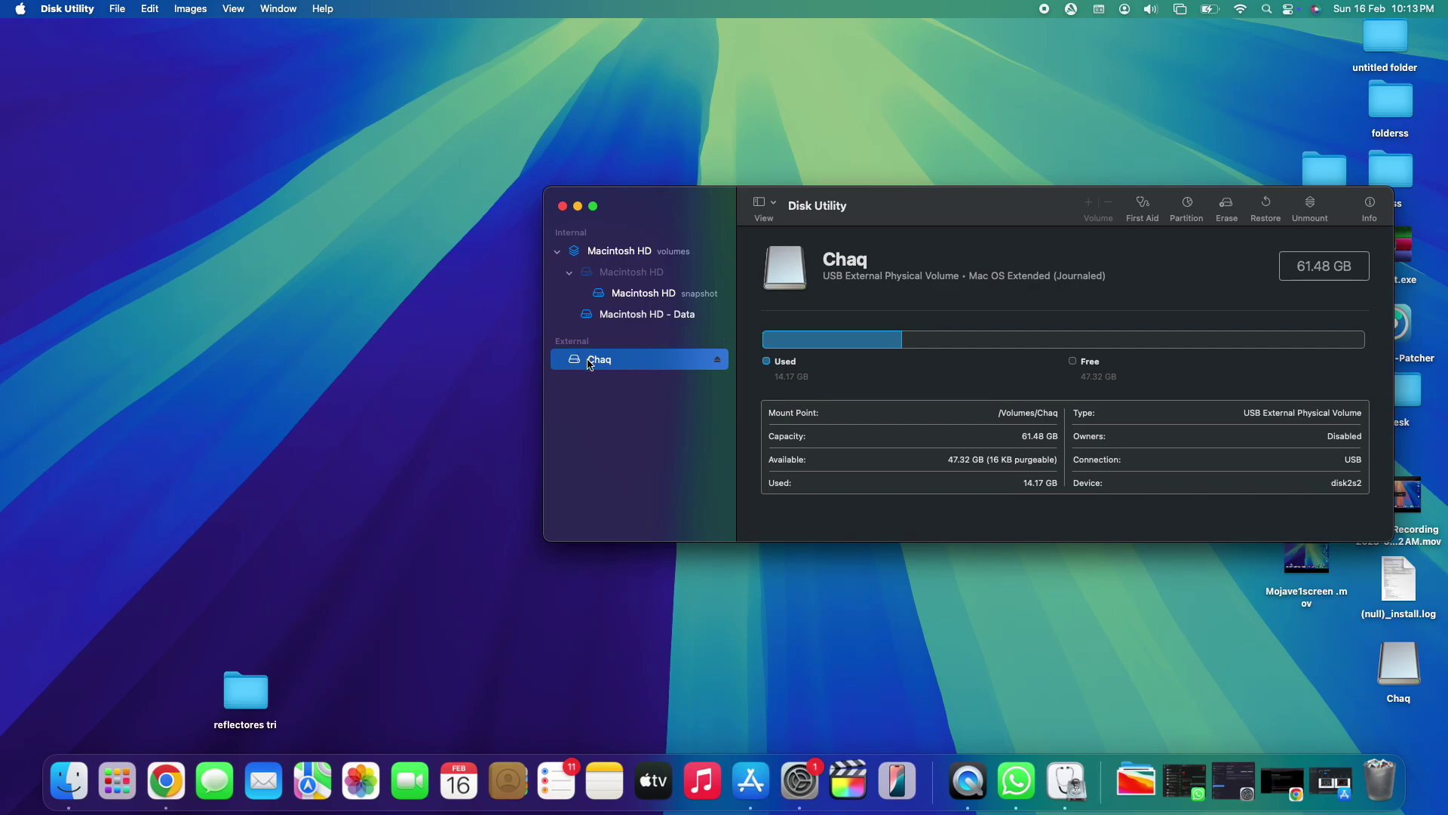
pyautogui.click(1227, 205)
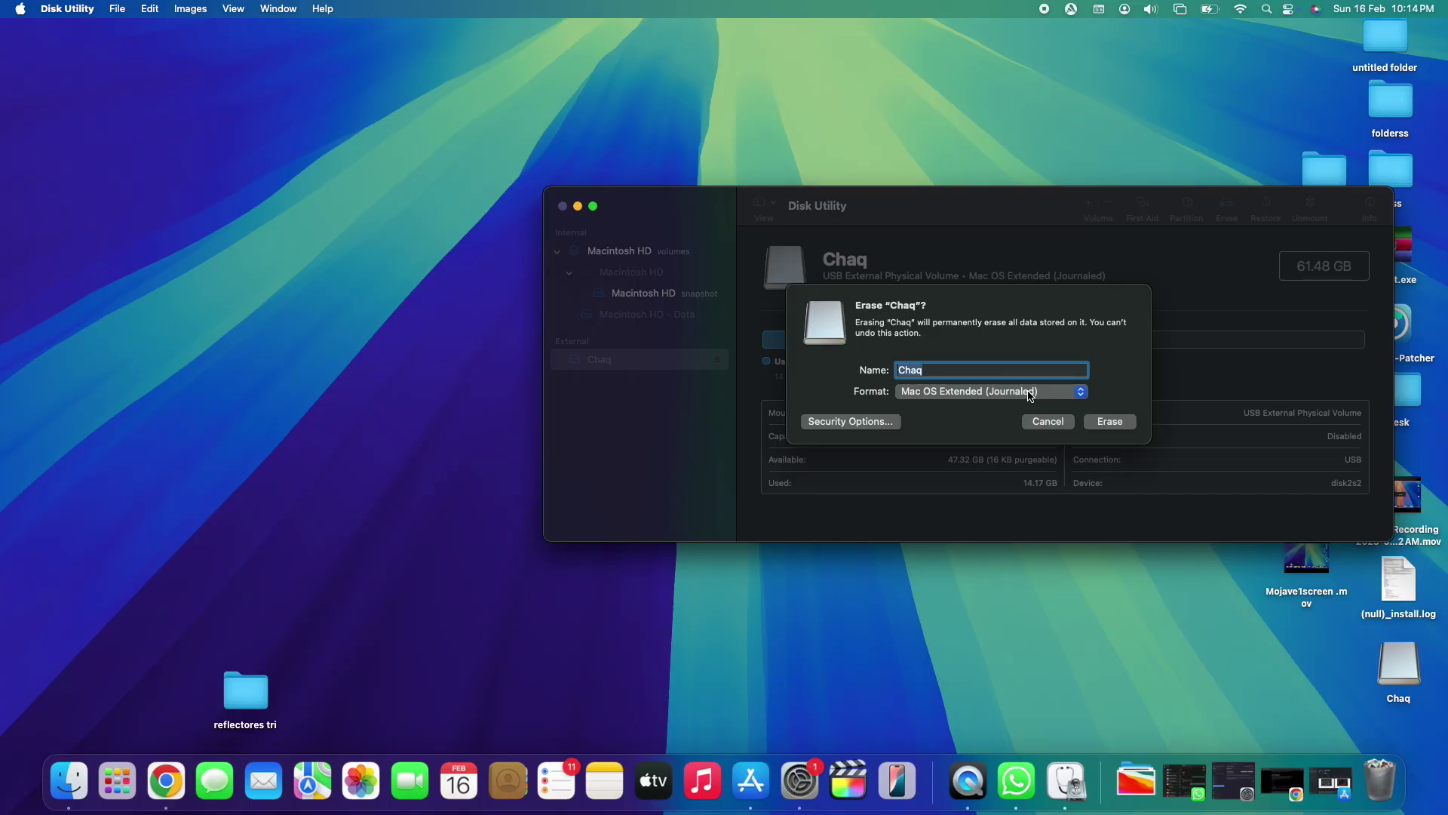
pyautogui.click(1090, 427)
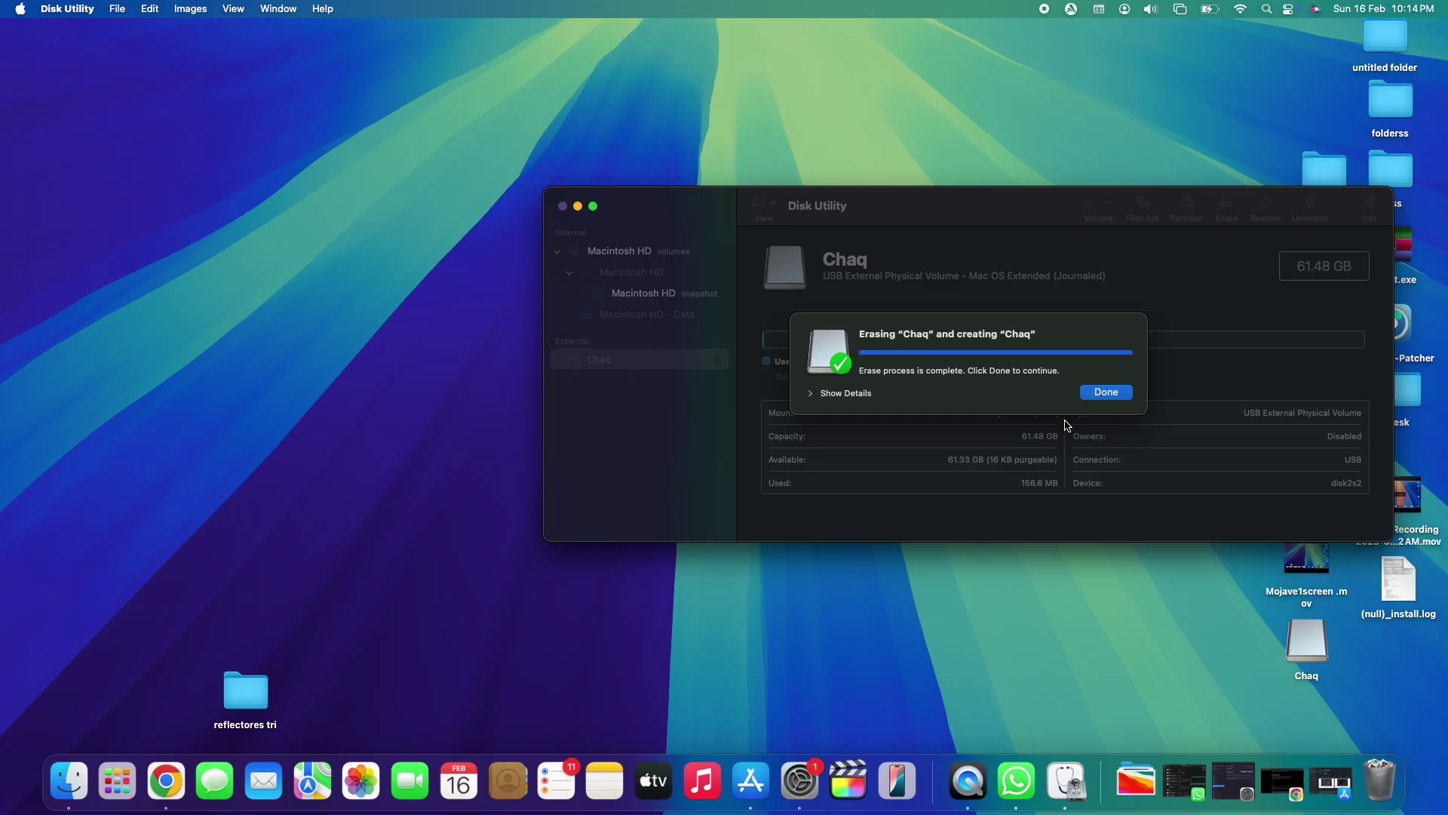
pyautogui.click(1095, 394)
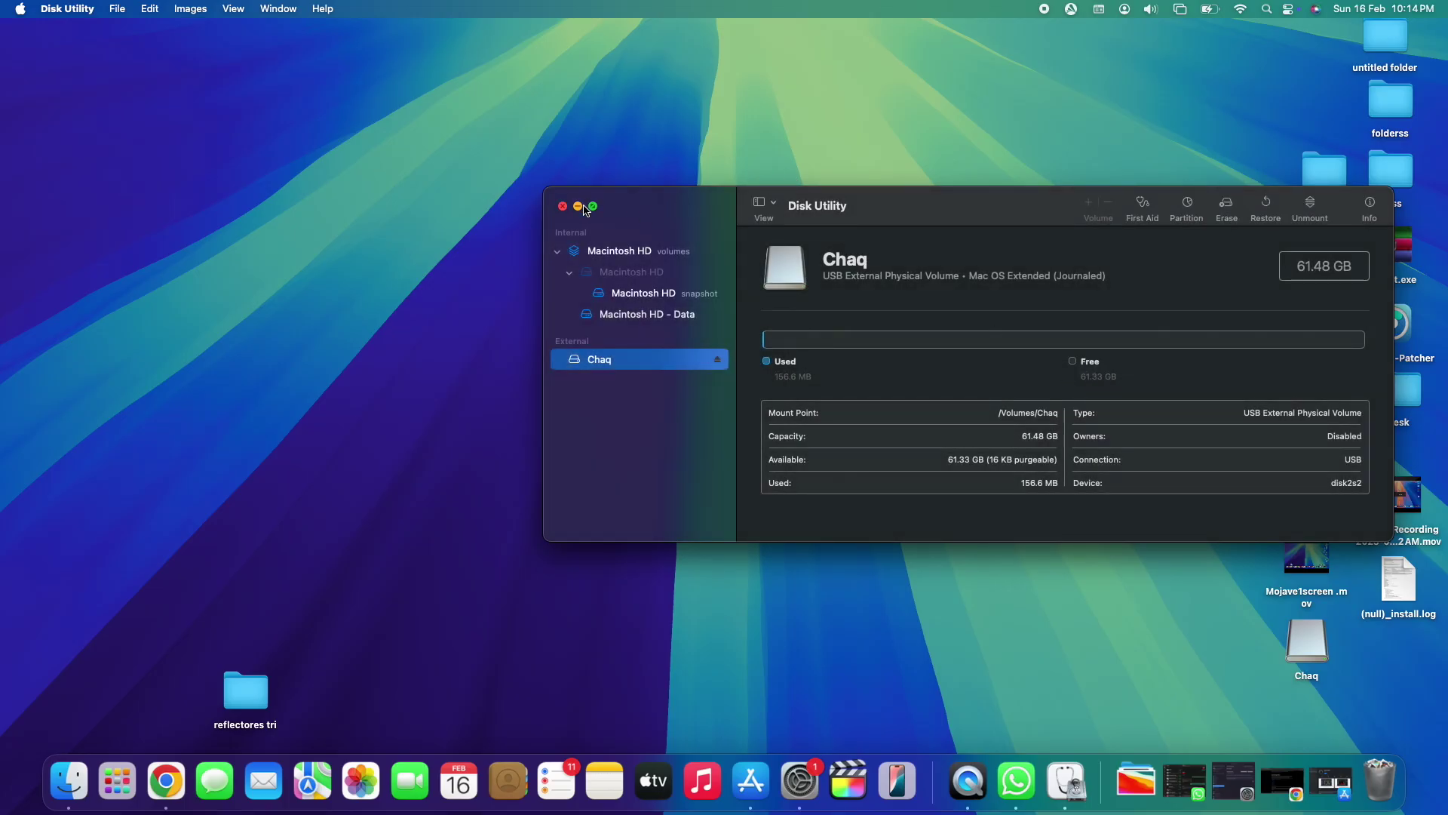
pyautogui.click(563, 206)
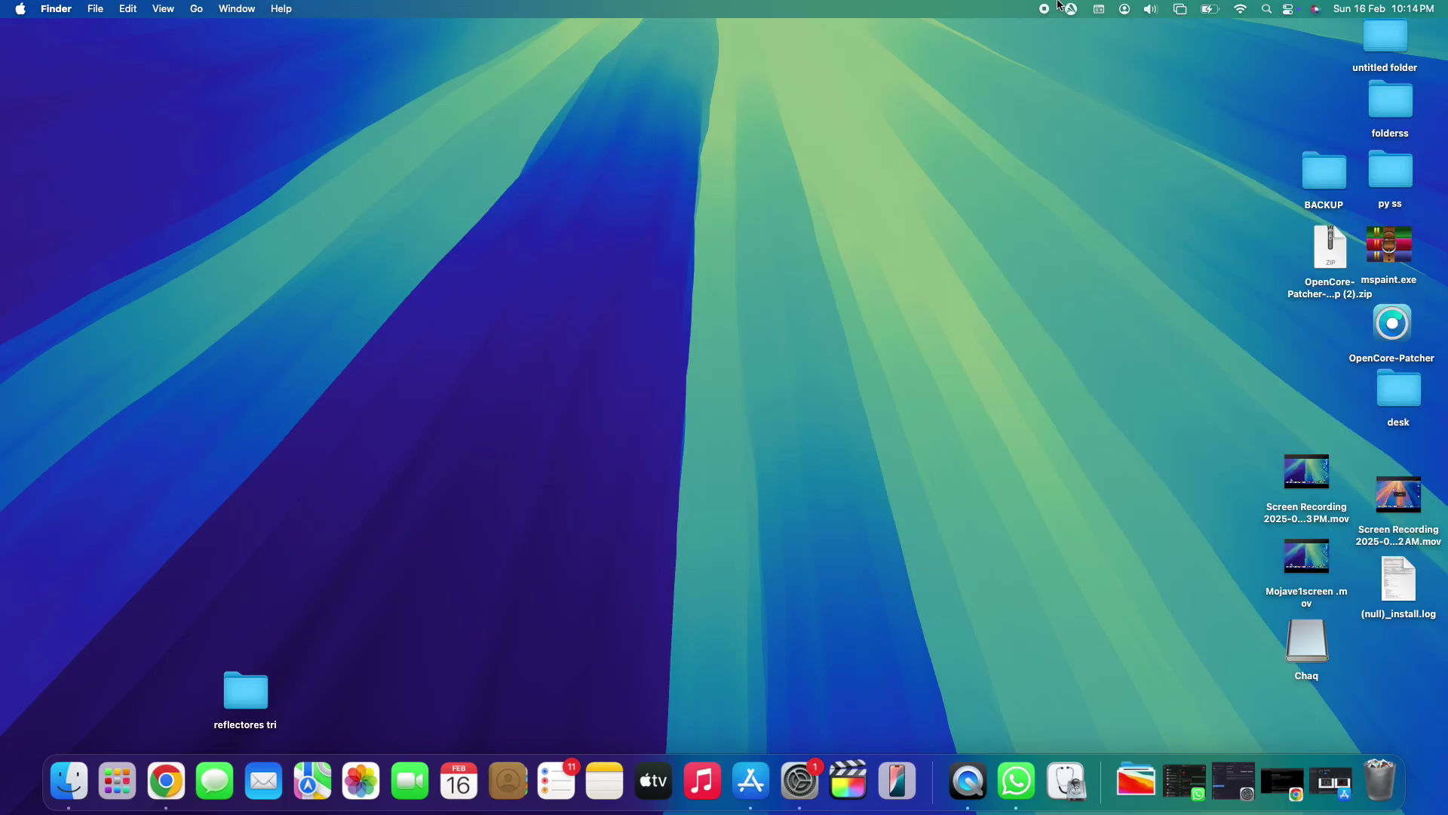
# Open the Applications folder by searching 'applica' in Spotlight.
pyautogui.click(1274, 6)
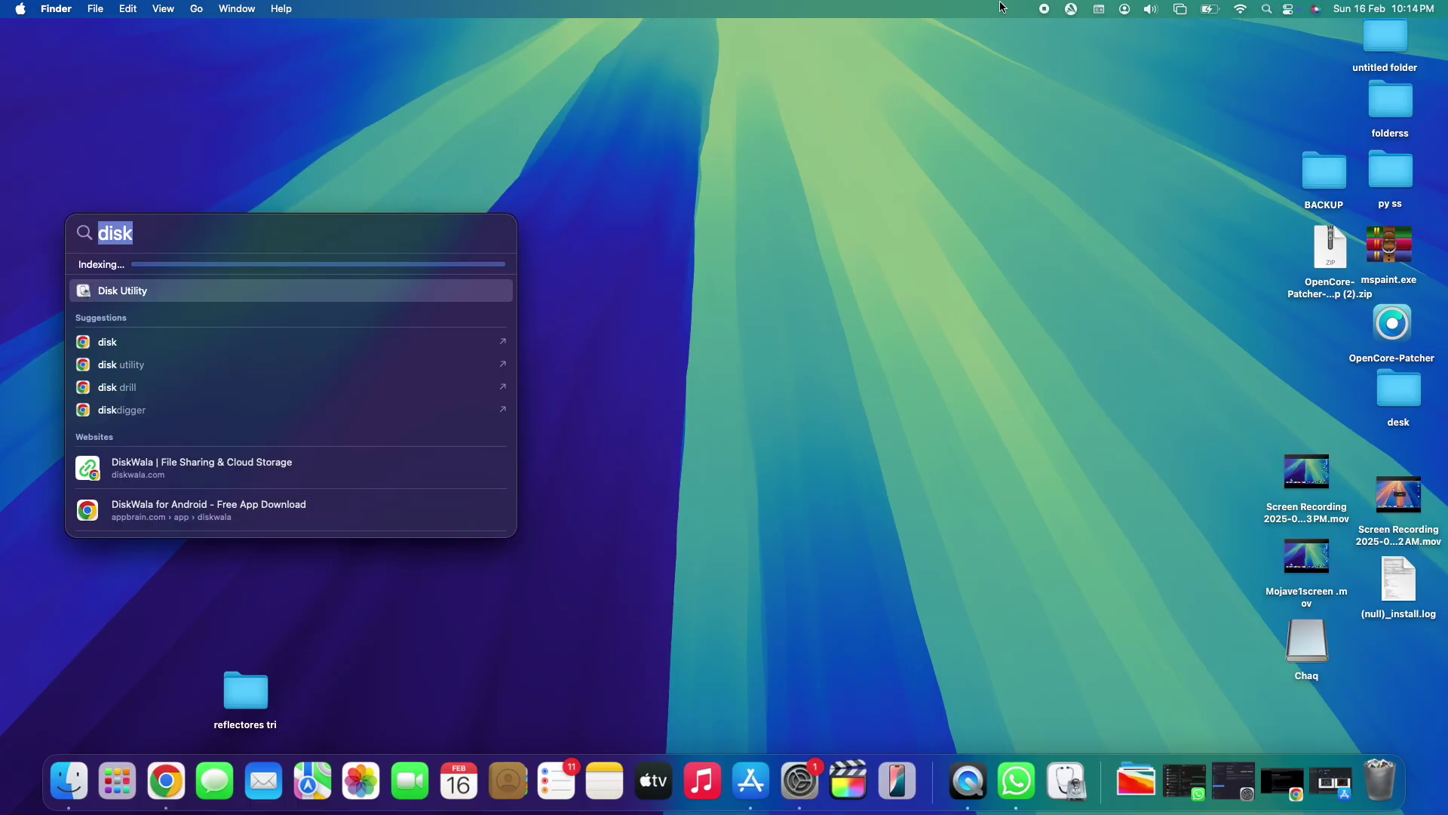
pyautogui.press('BackSpace')
pyautogui.write('appli')
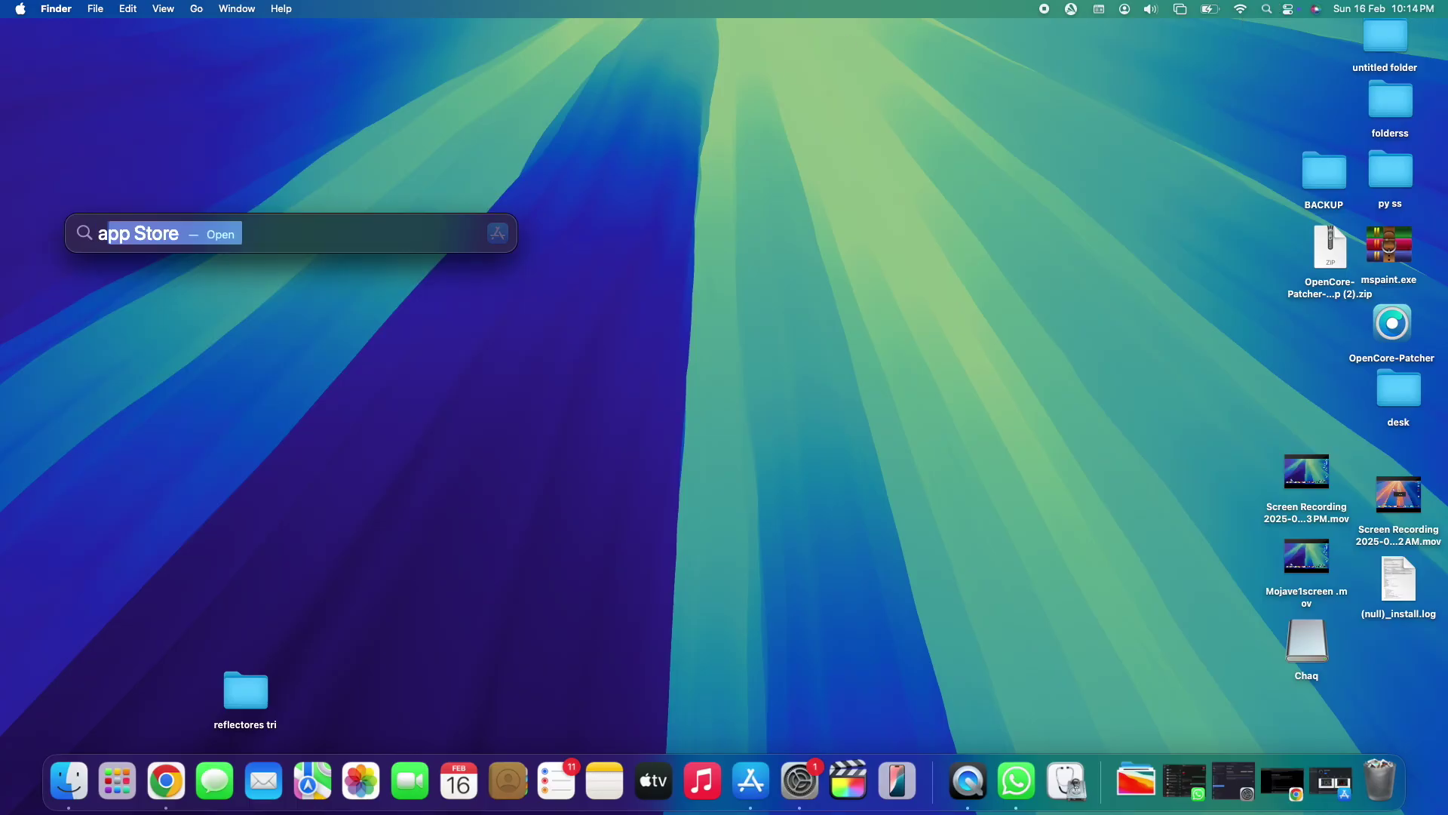
pyautogui.write('cations')
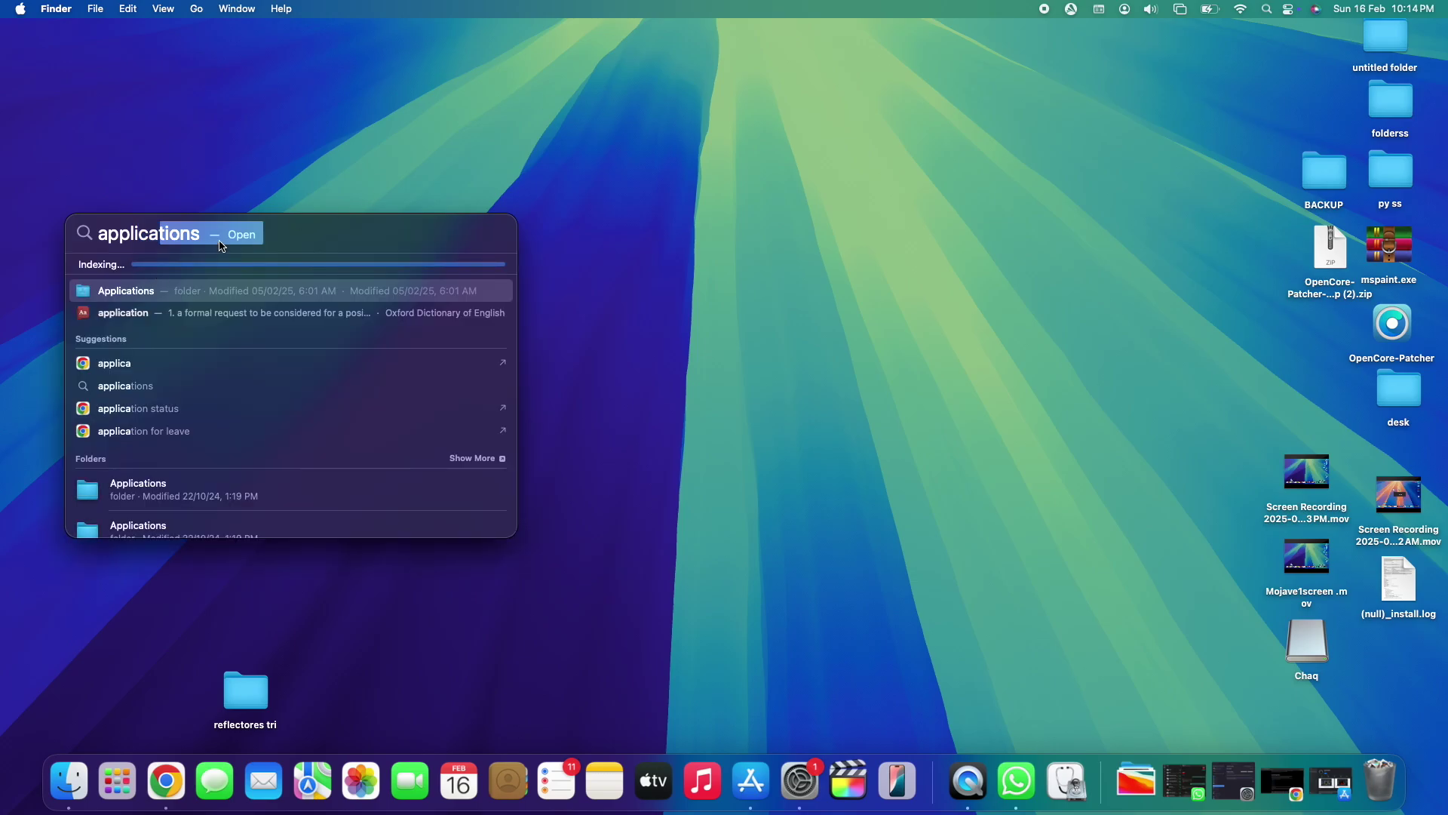
pyautogui.press('Escape')
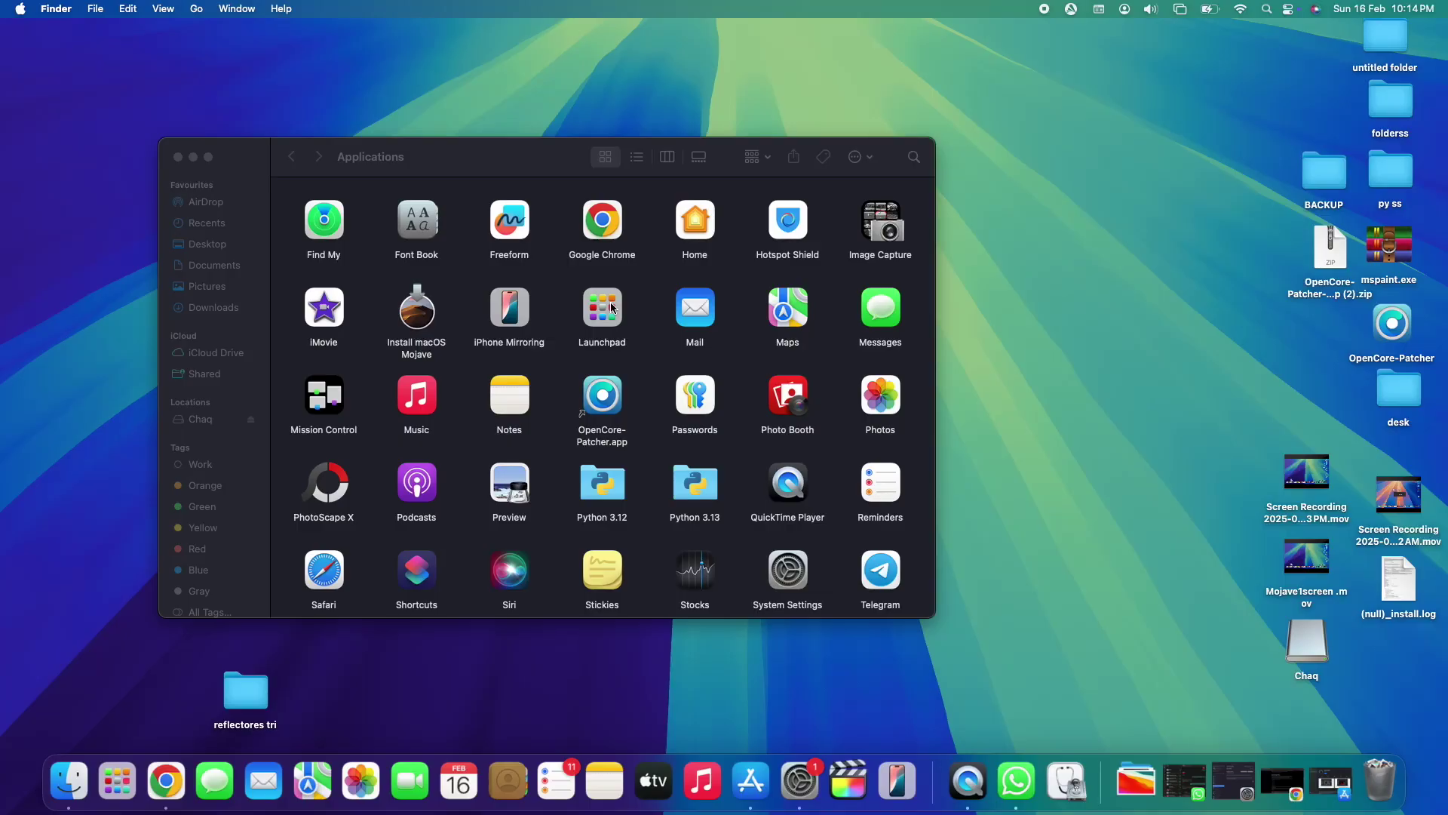
# Show Install macOS Mojave's package contents, open Contents > Resources, and select createinstallmedia.
pyautogui.click(421, 307)
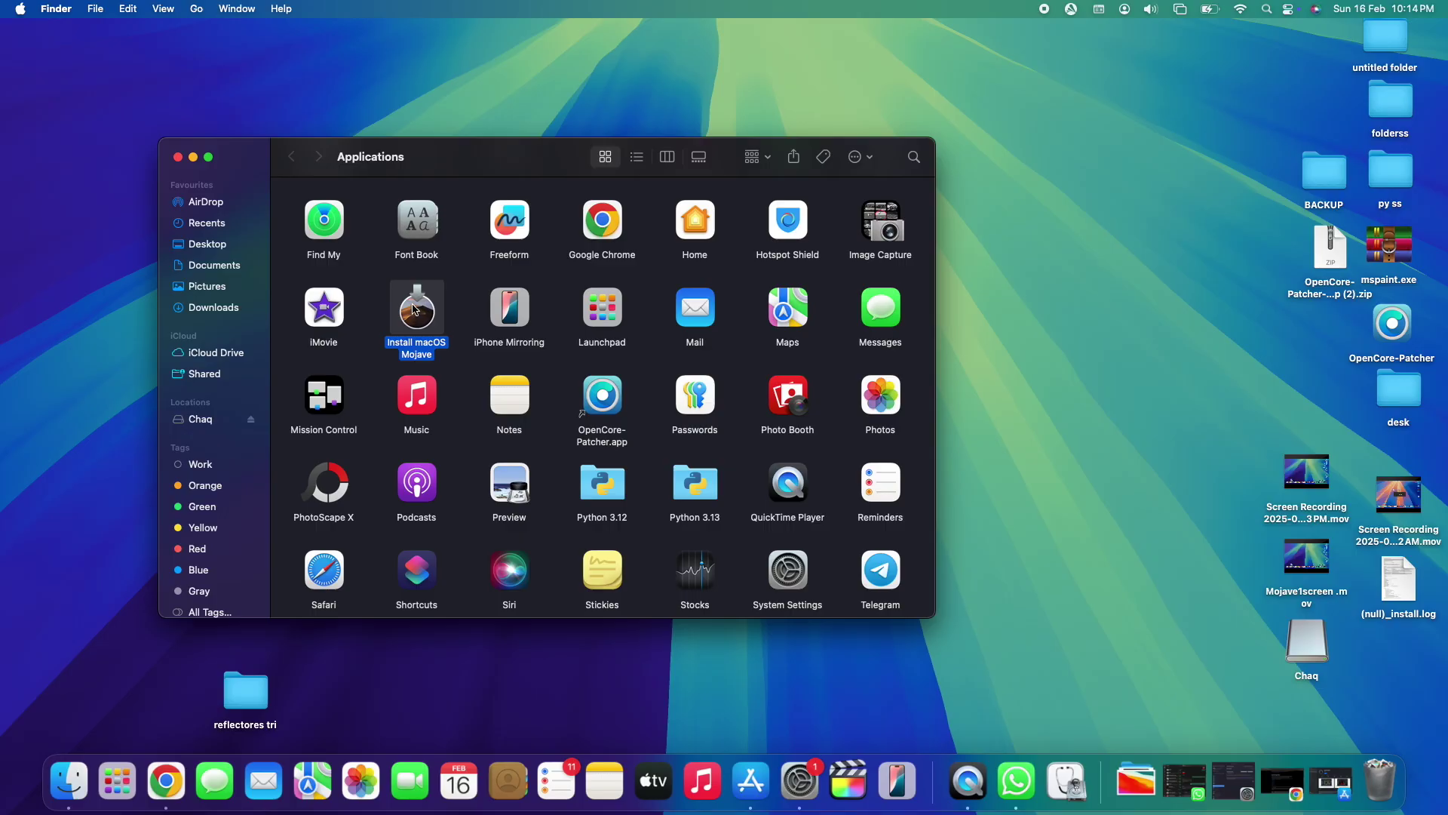
pyautogui.rightClick(418, 320)
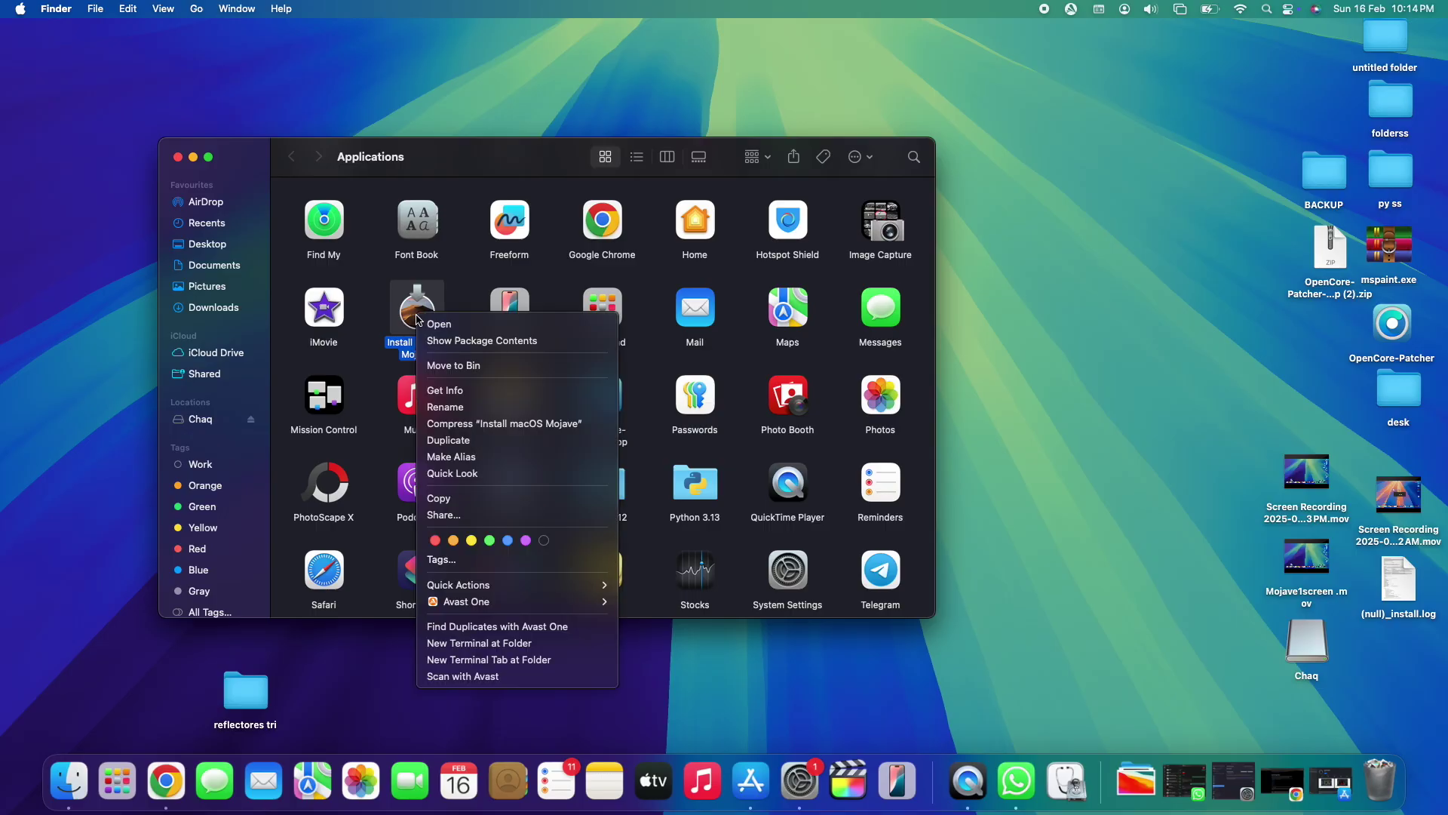
pyautogui.click(431, 343)
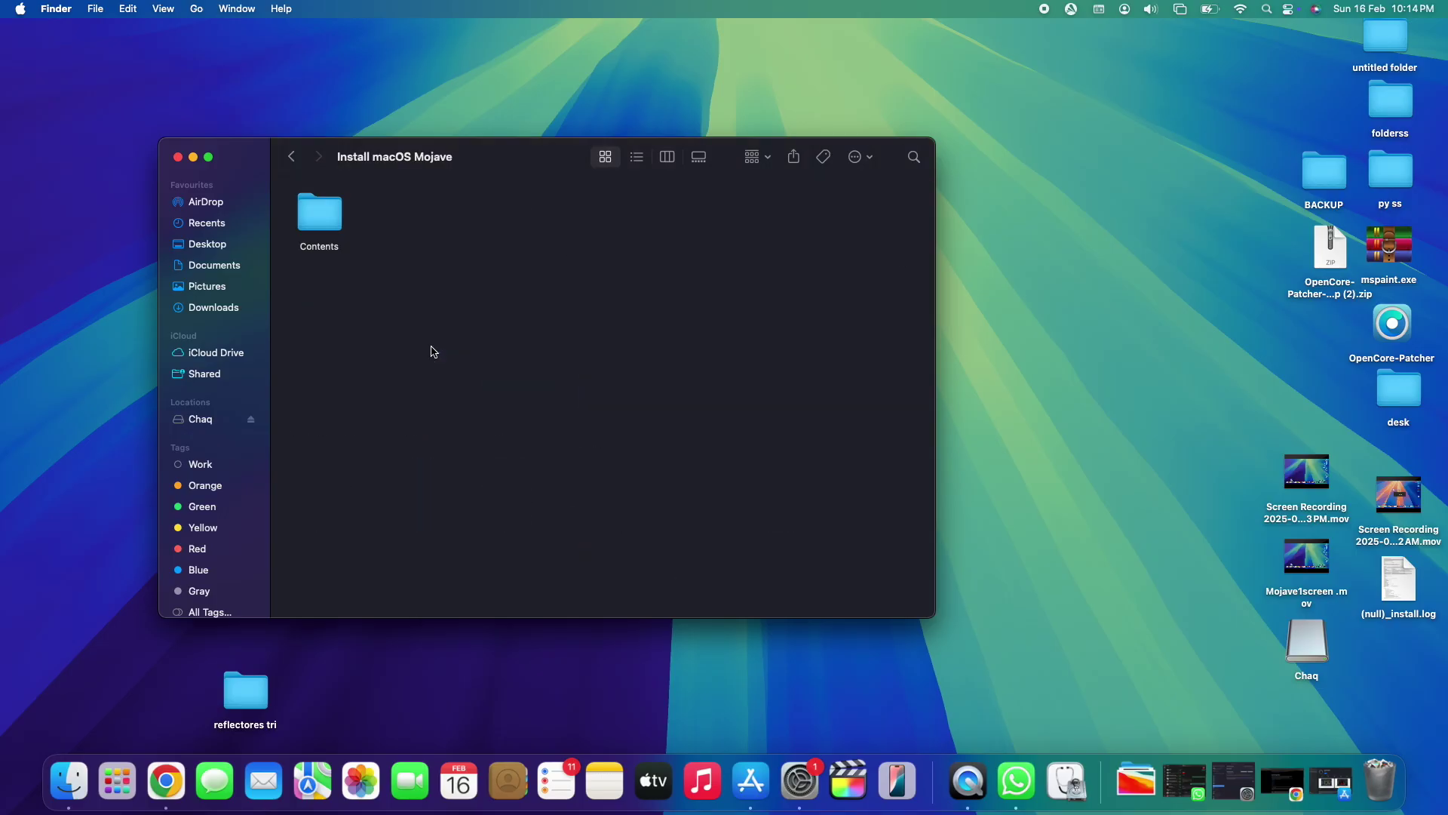
pyautogui.doubleClick(328, 214)
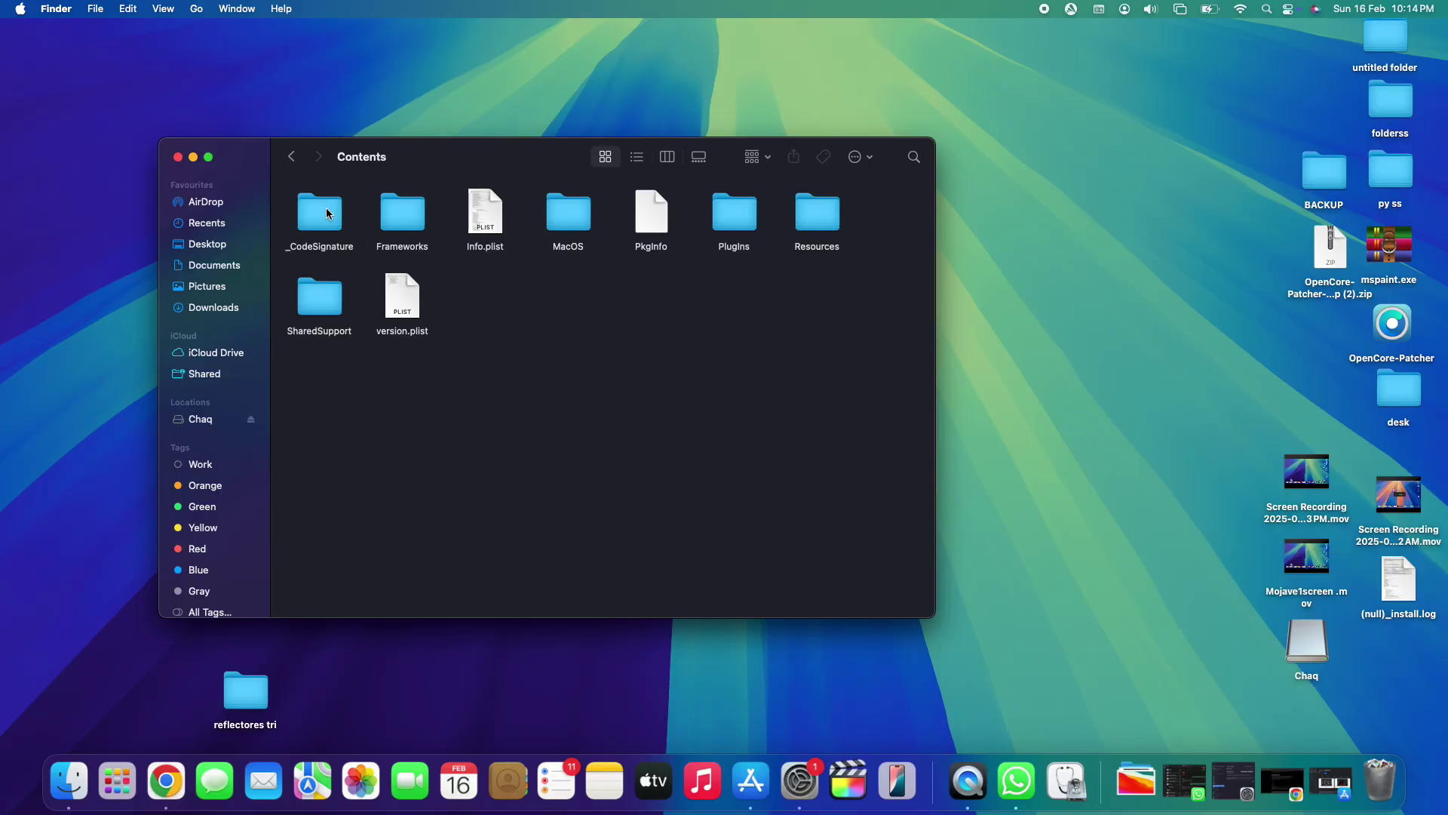
pyautogui.doubleClick(824, 229)
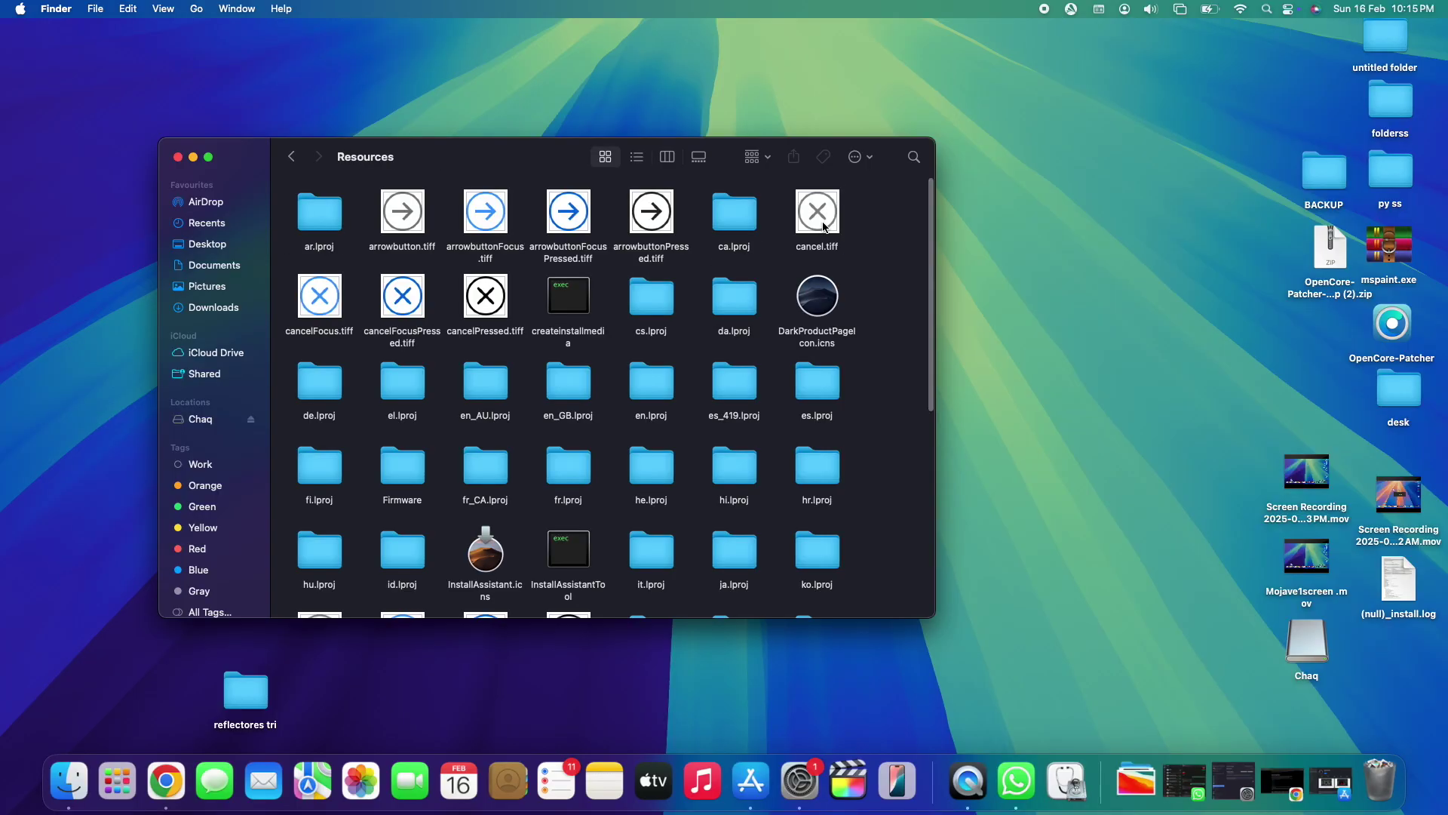
pyautogui.click(574, 300)
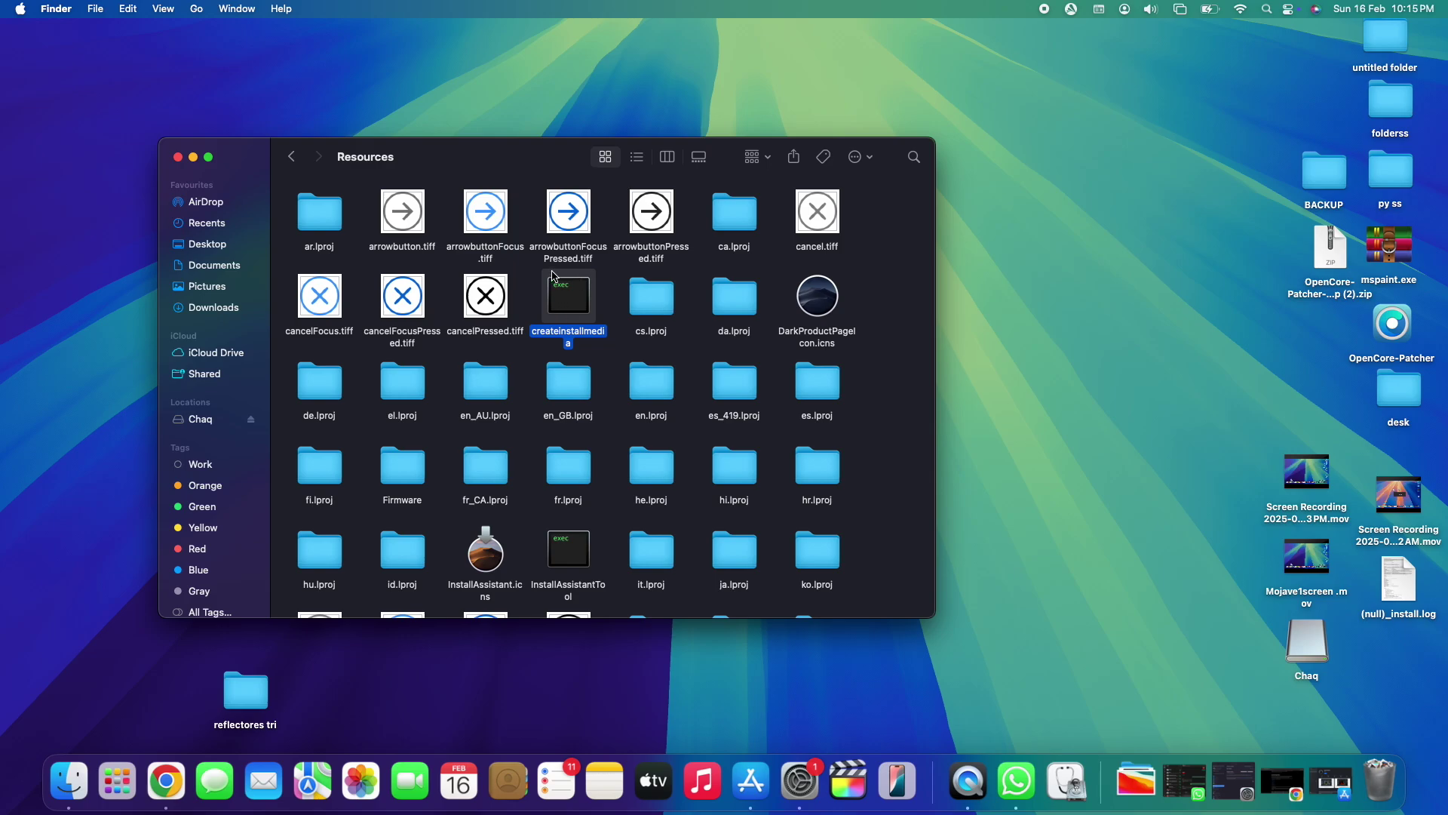
# Move the Resources Finder window to the right and shrink it.
pyautogui.moveTo(462, 152); pyautogui.dragTo(880, 187)
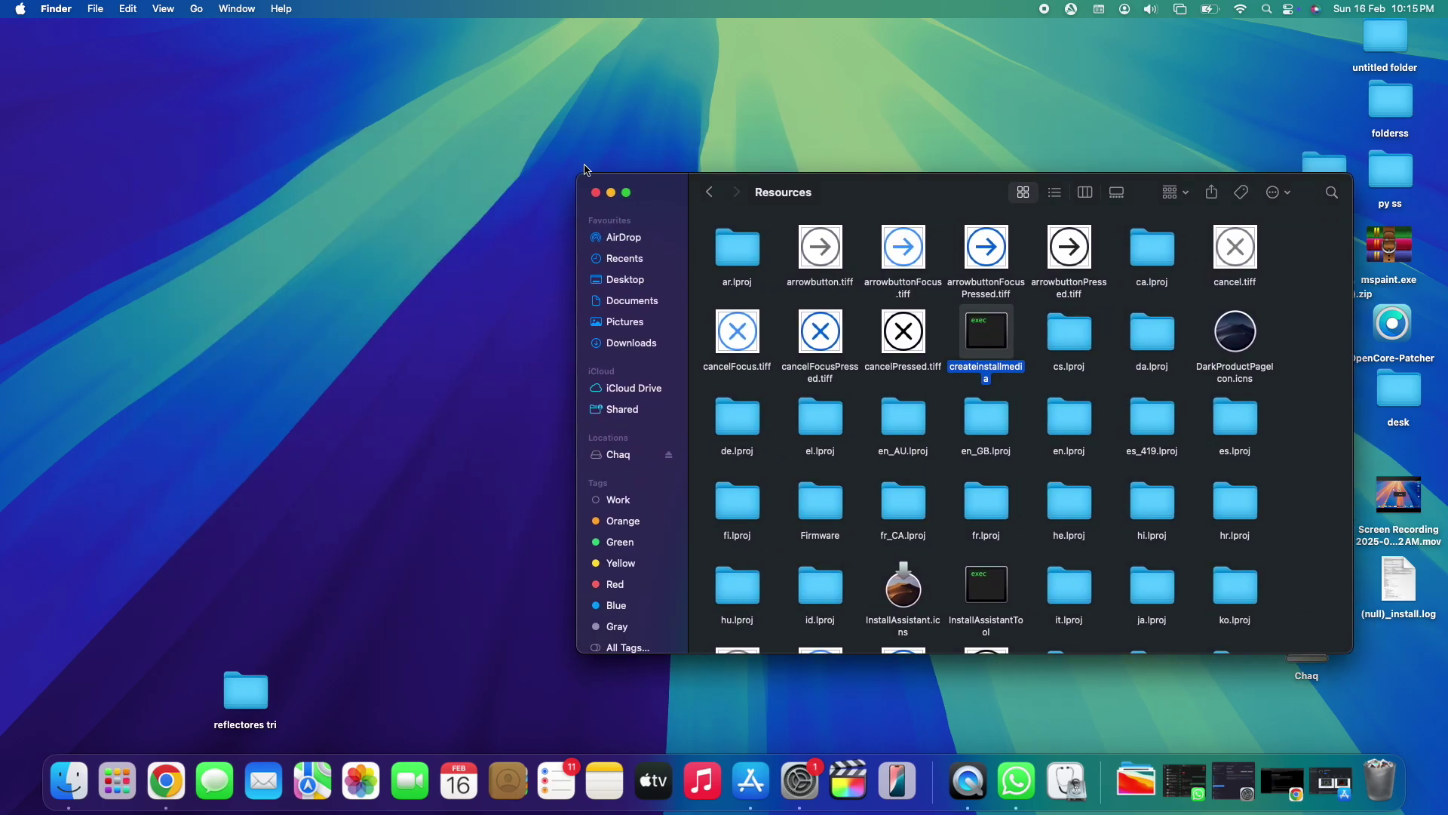
pyautogui.moveTo(585, 169); pyautogui.dragTo(732, 317)
pyautogui.click(1098, 112)
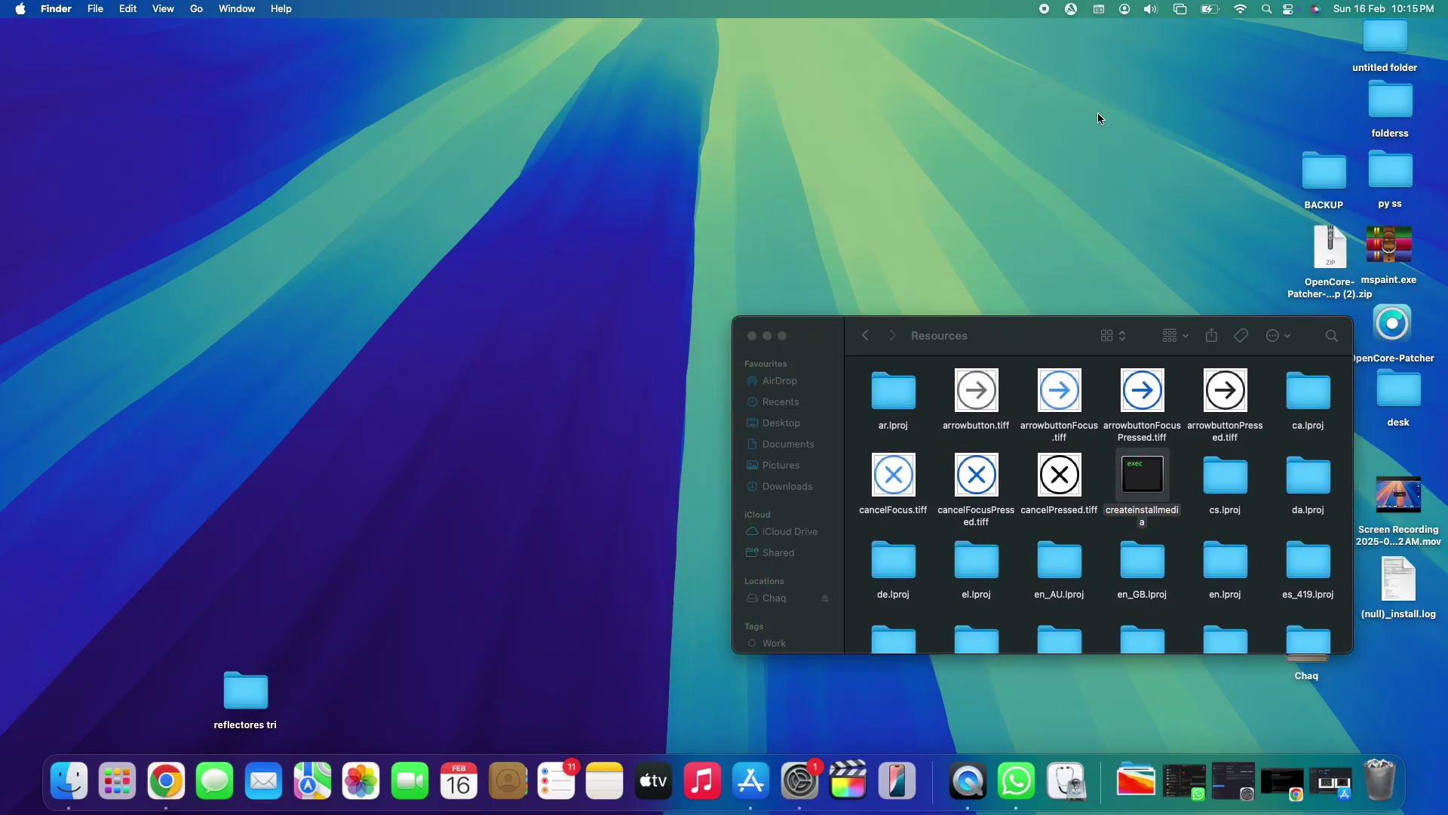
# Launch Terminal through a Spotlight search for 'termin'.
pyautogui.click(1265, 9)
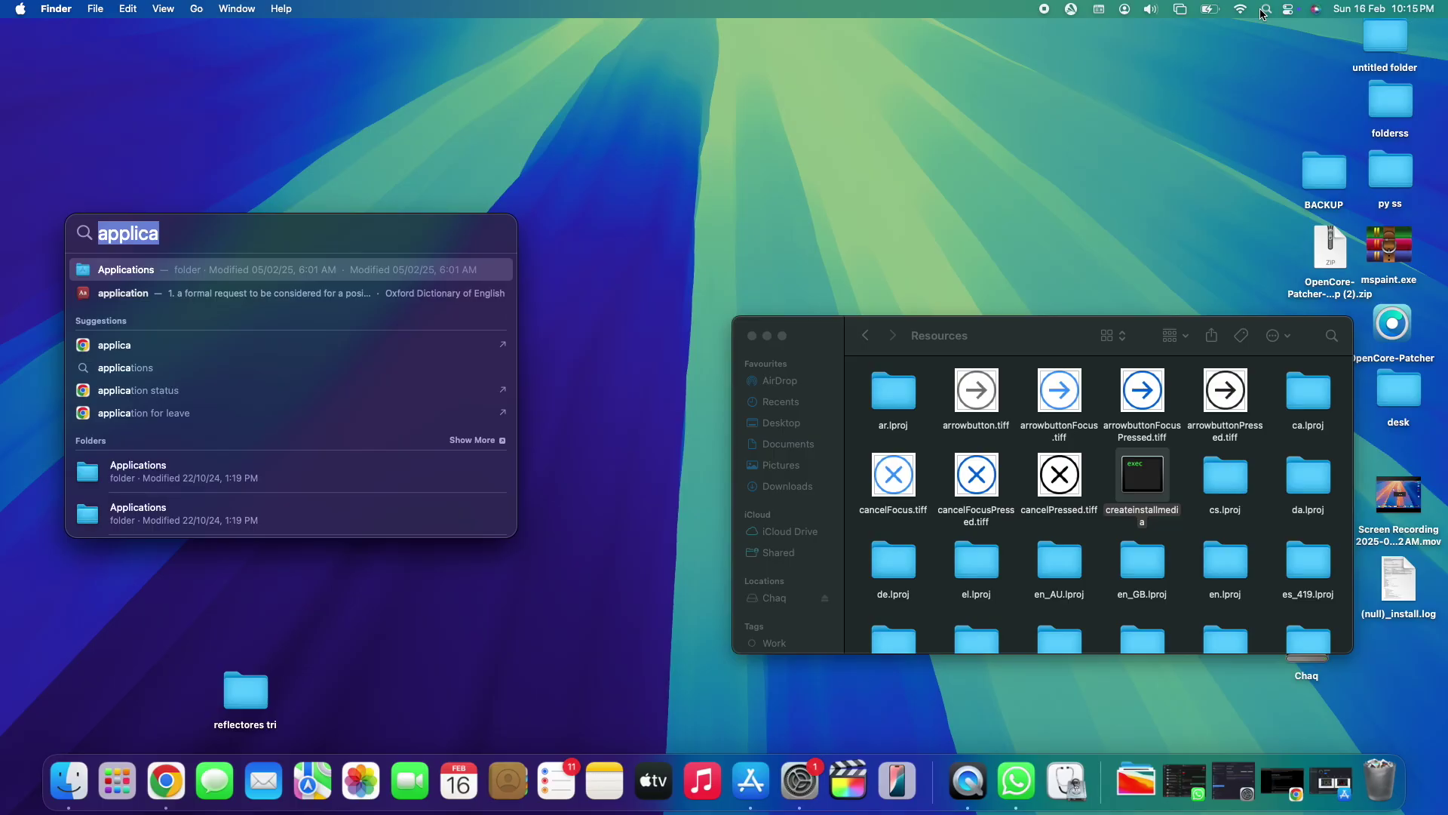
pyautogui.write('t')
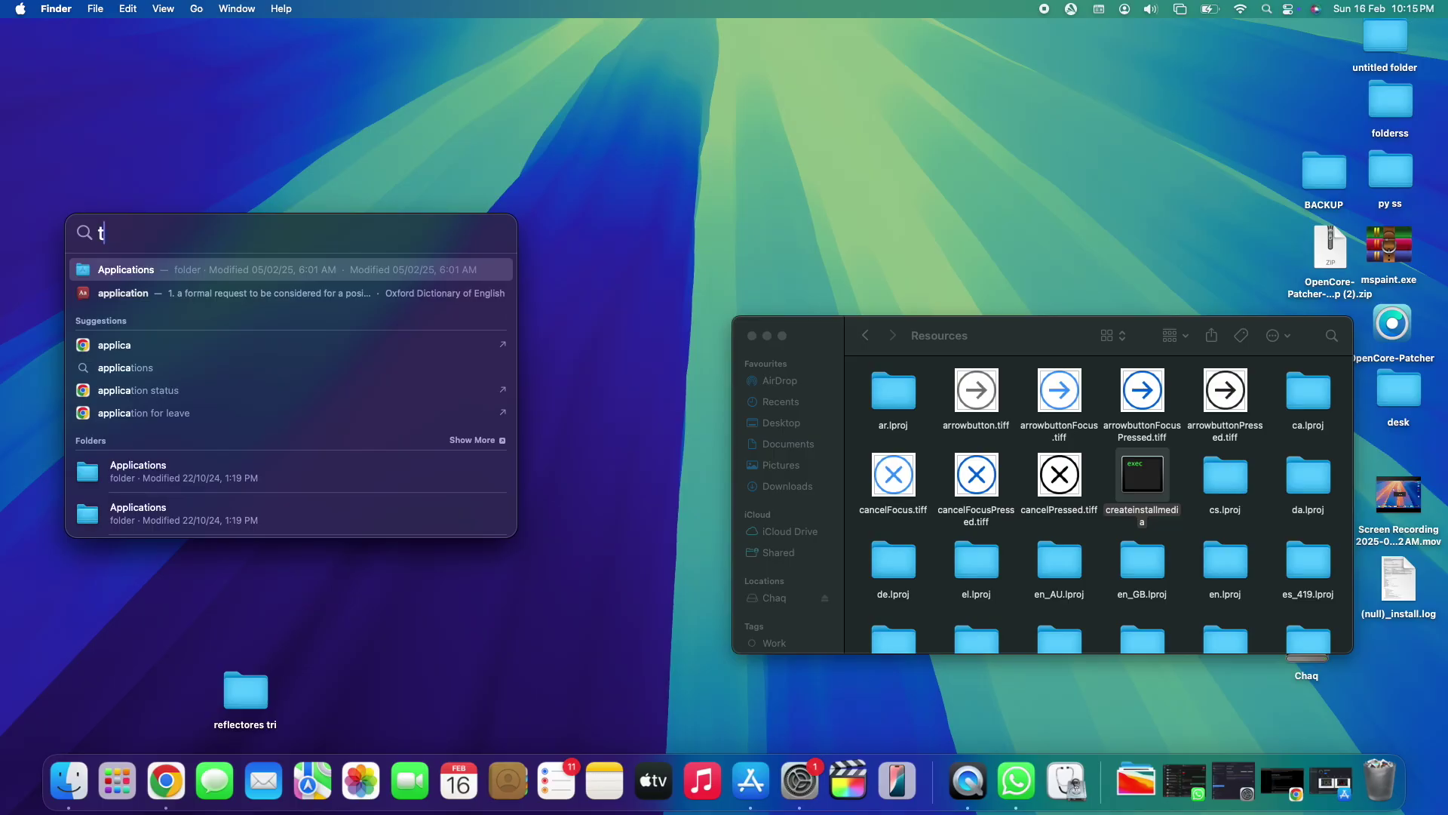
pyautogui.write('erminal')
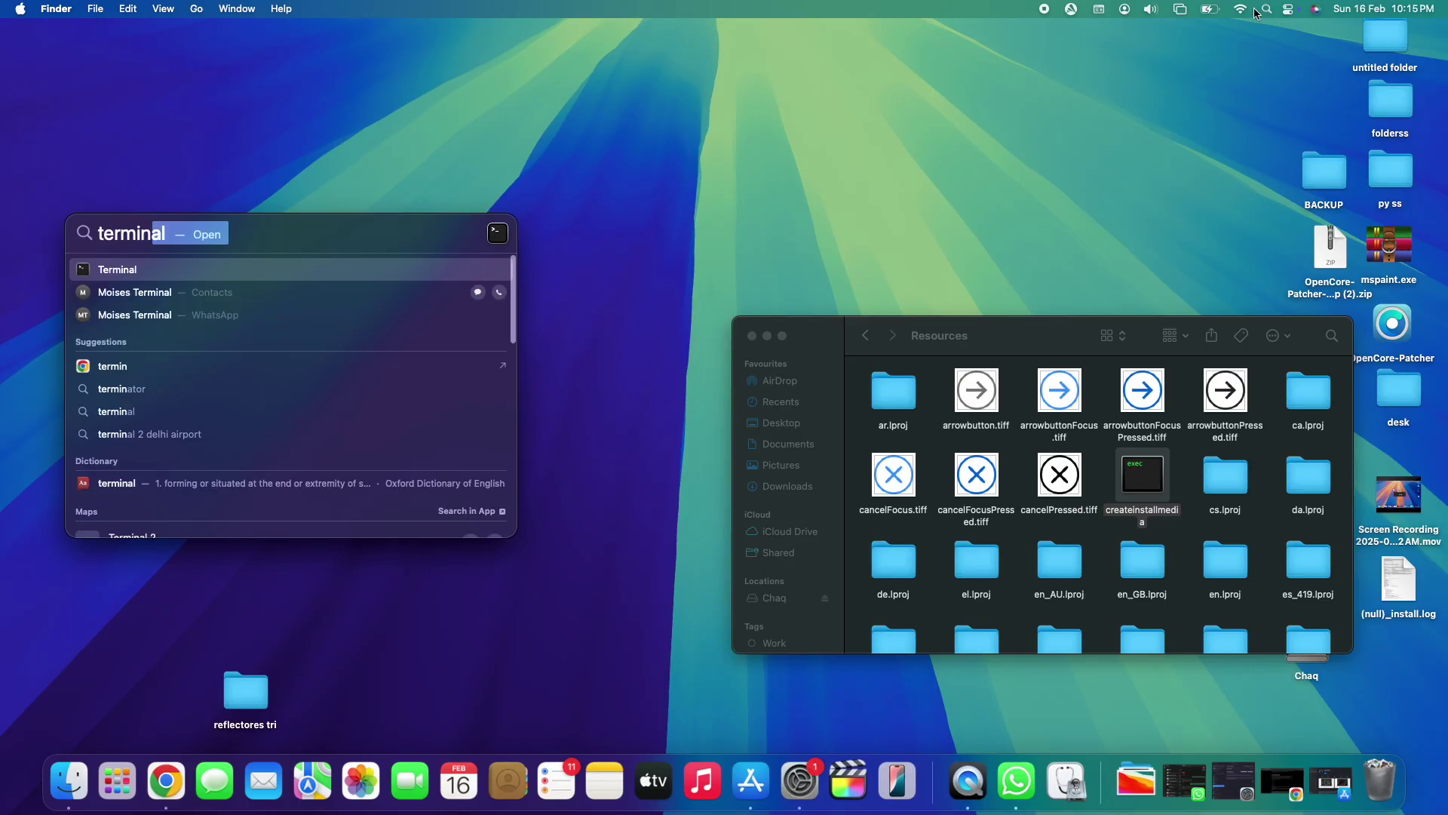
pyautogui.press('Return')
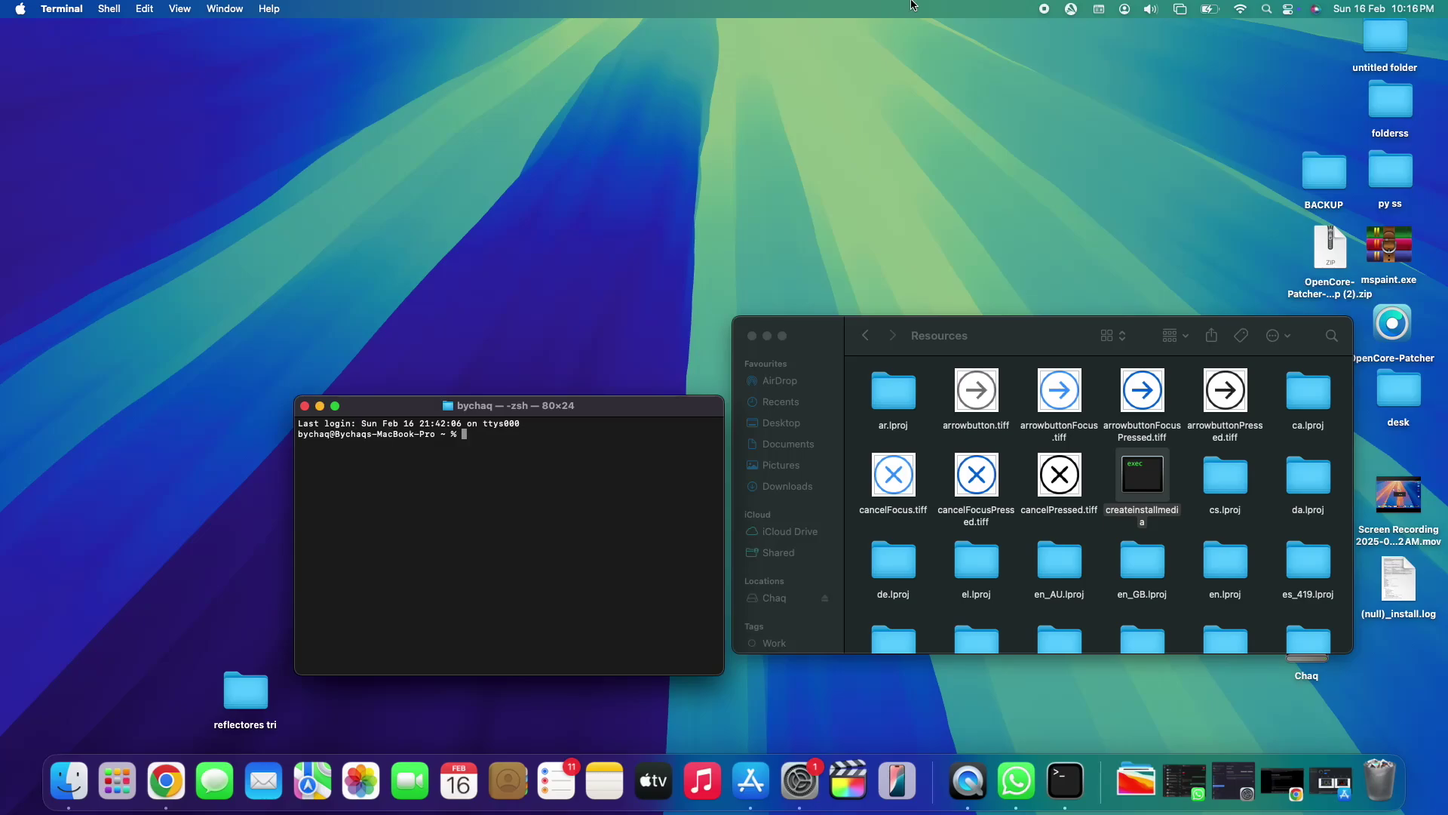
# Enter 'sudo', the dragged-in createinstallmedia path, then '--volume' in Terminal.
pyautogui.write('sudo')
pyautogui.click(1145, 488)
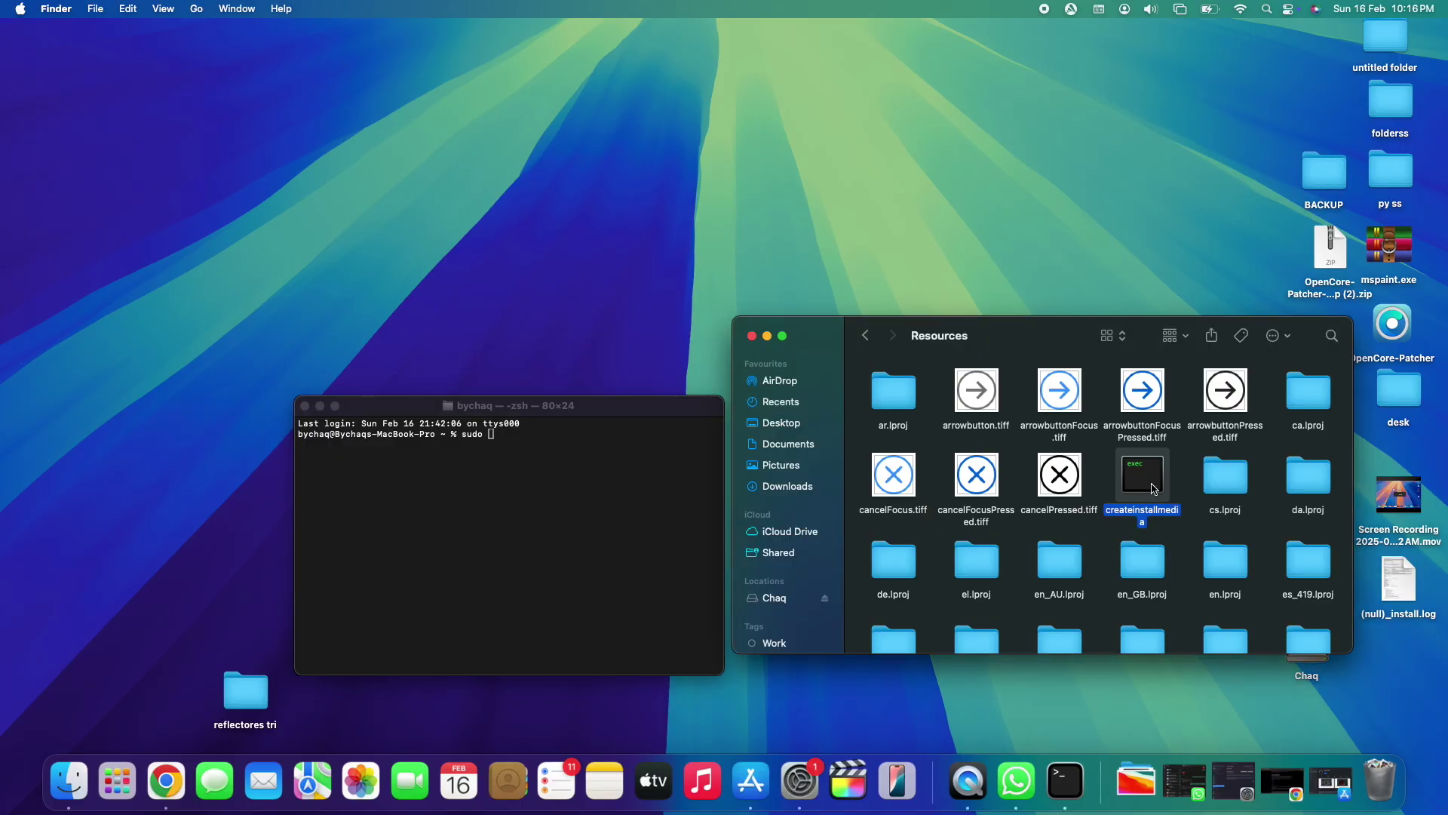
pyautogui.moveTo(1151, 488); pyautogui.dragTo(589, 440)
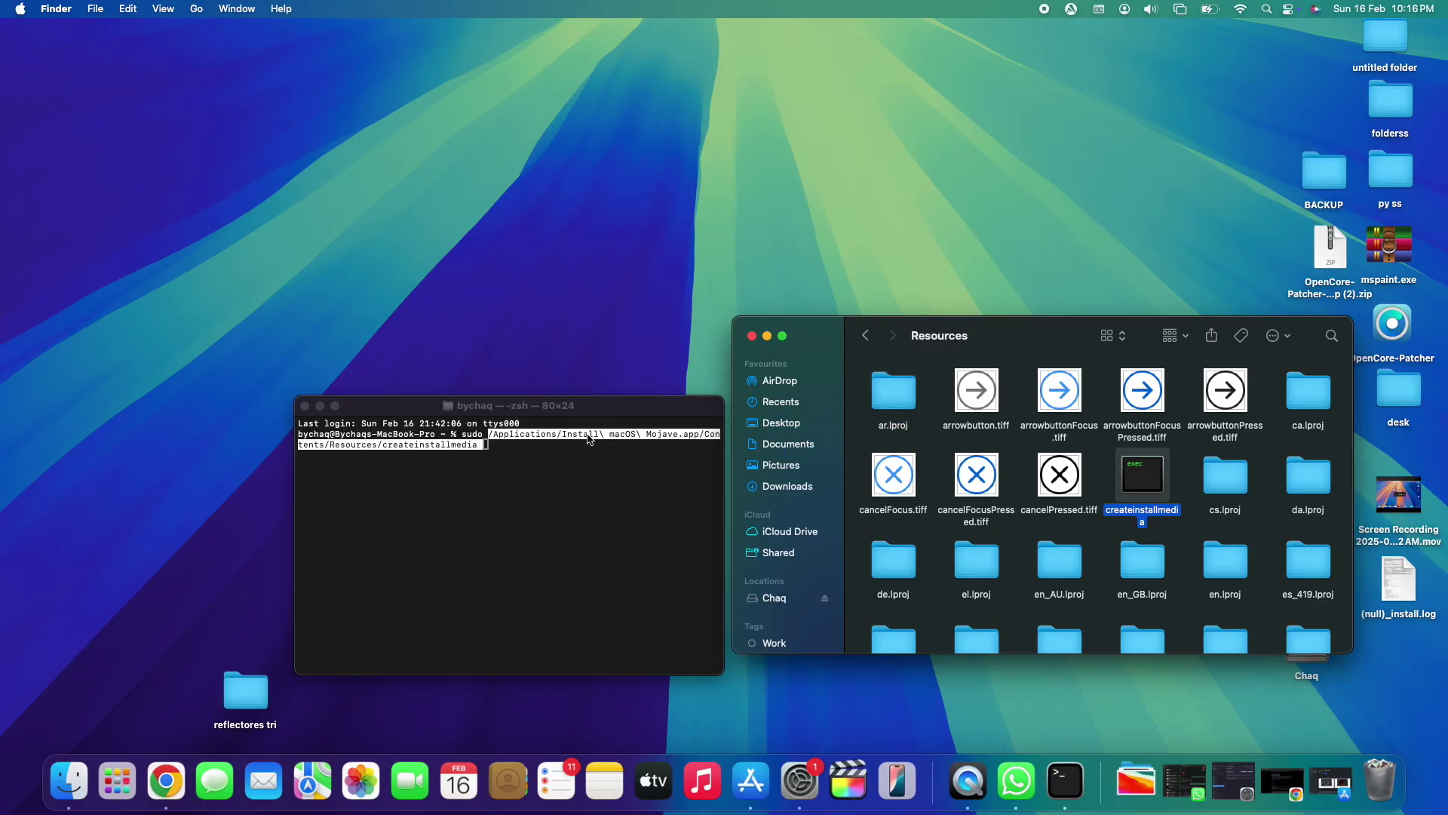
pyautogui.click(492, 462)
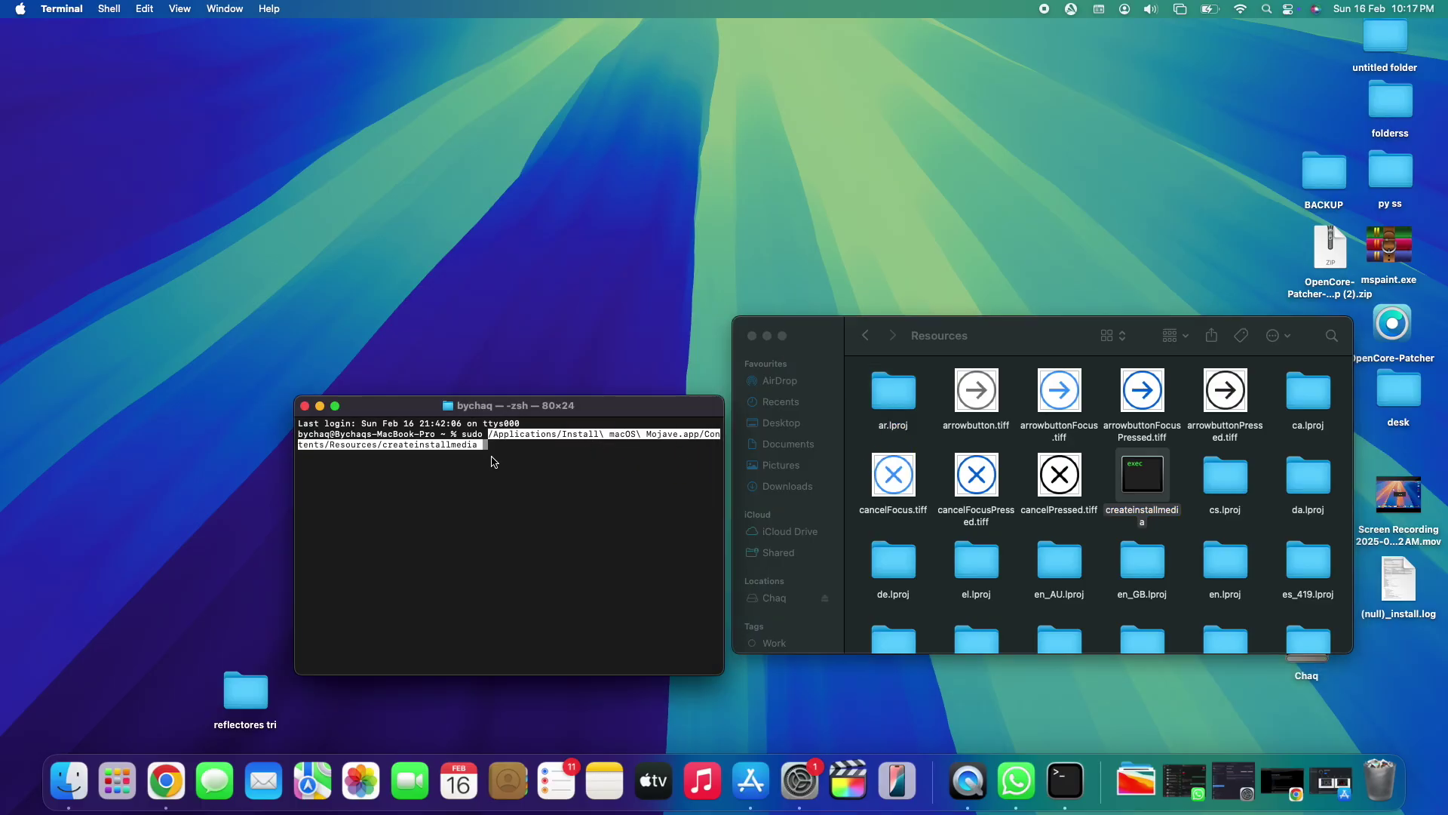
pyautogui.write('--')
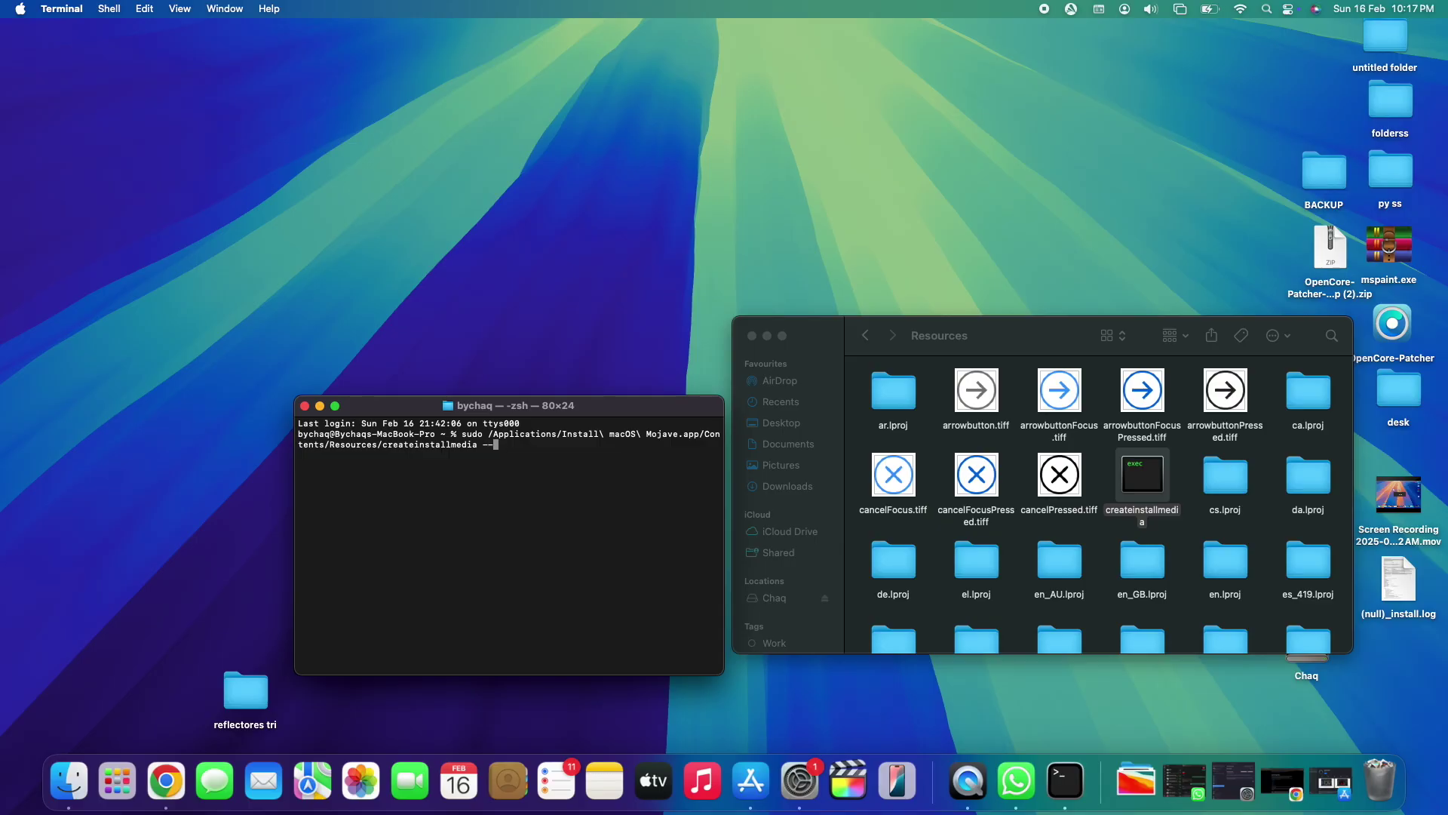
pyautogui.write('volume')
pyautogui.click(1024, 346)
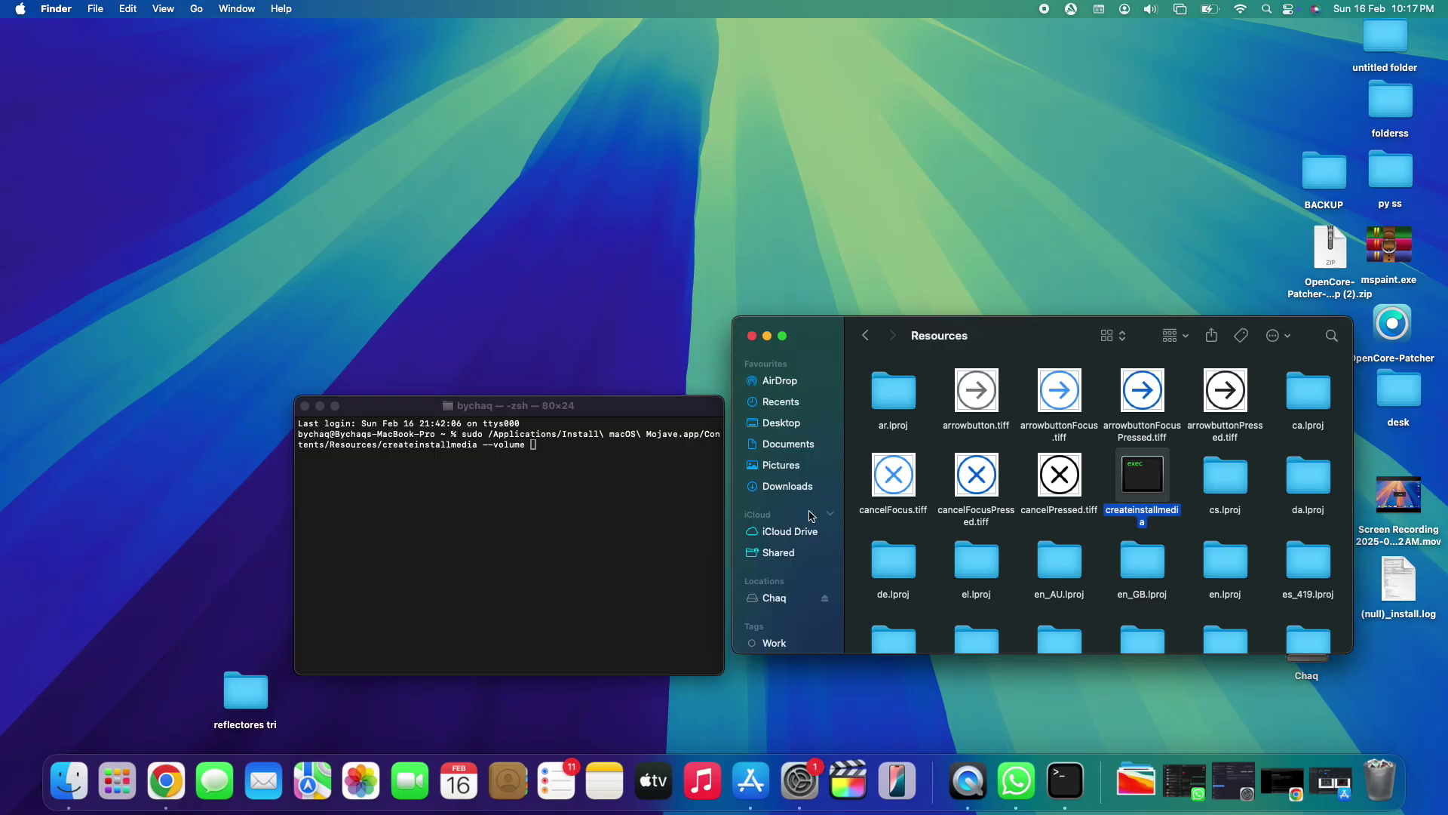
# Finish the Terminal command with --volume /Volumes/Chaq by dropping in the Chaq disk from its enclosing folder.
pyautogui.click(769, 600)
pyautogui.rightClick(770, 601)
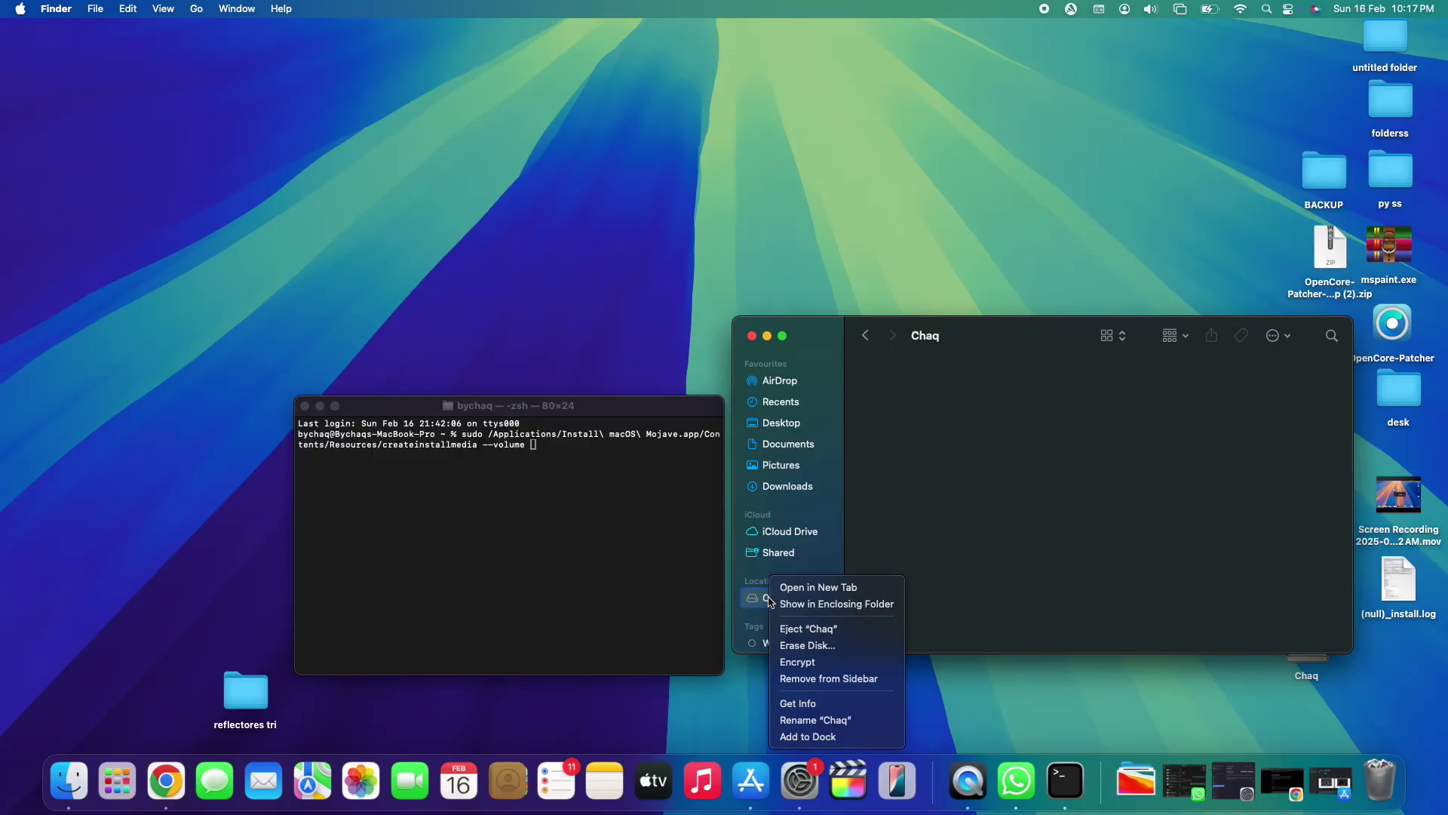
pyautogui.click(785, 605)
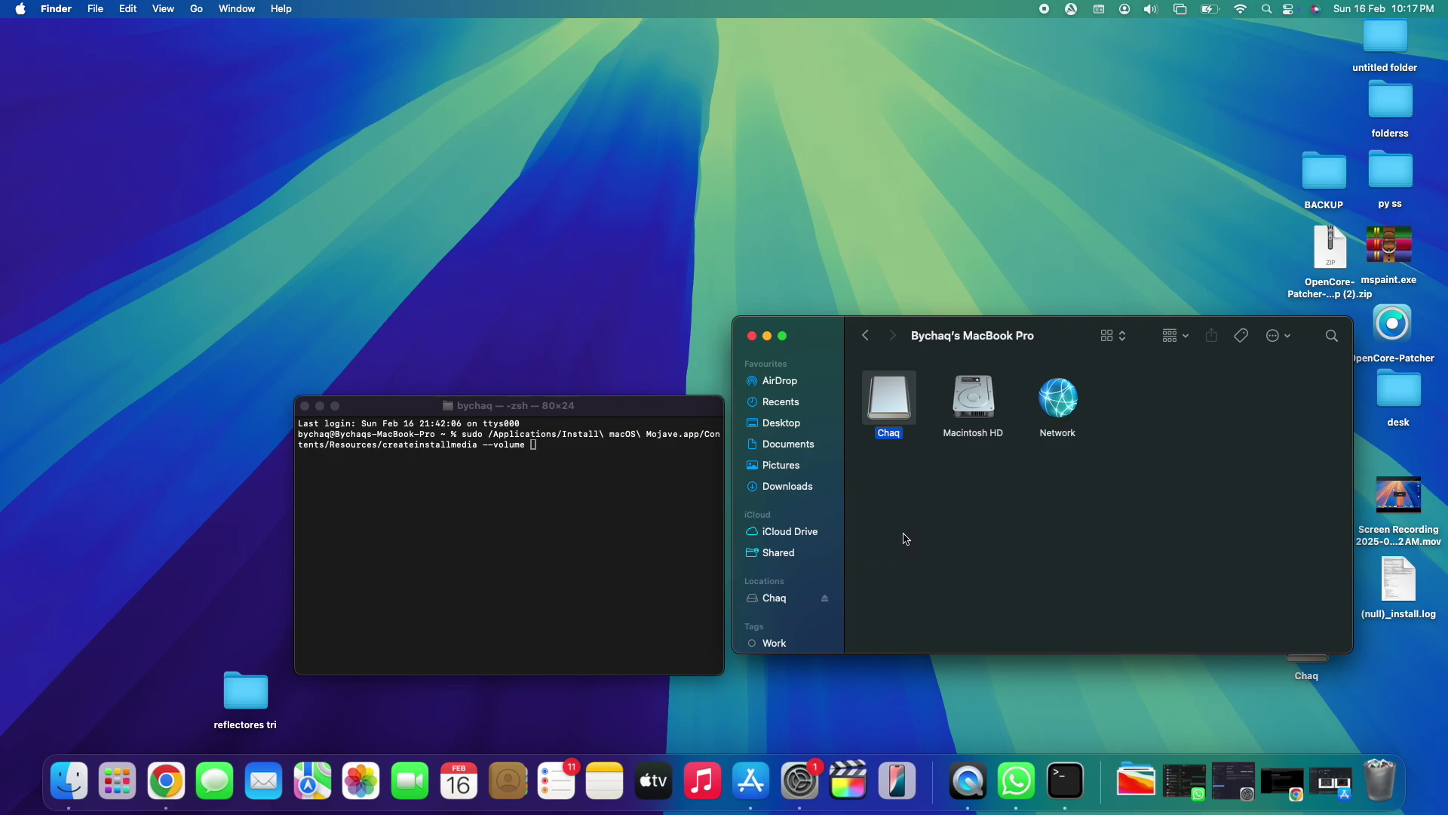
pyautogui.moveTo(899, 412); pyautogui.dragTo(593, 473)
pyautogui.rightClick(770, 601)
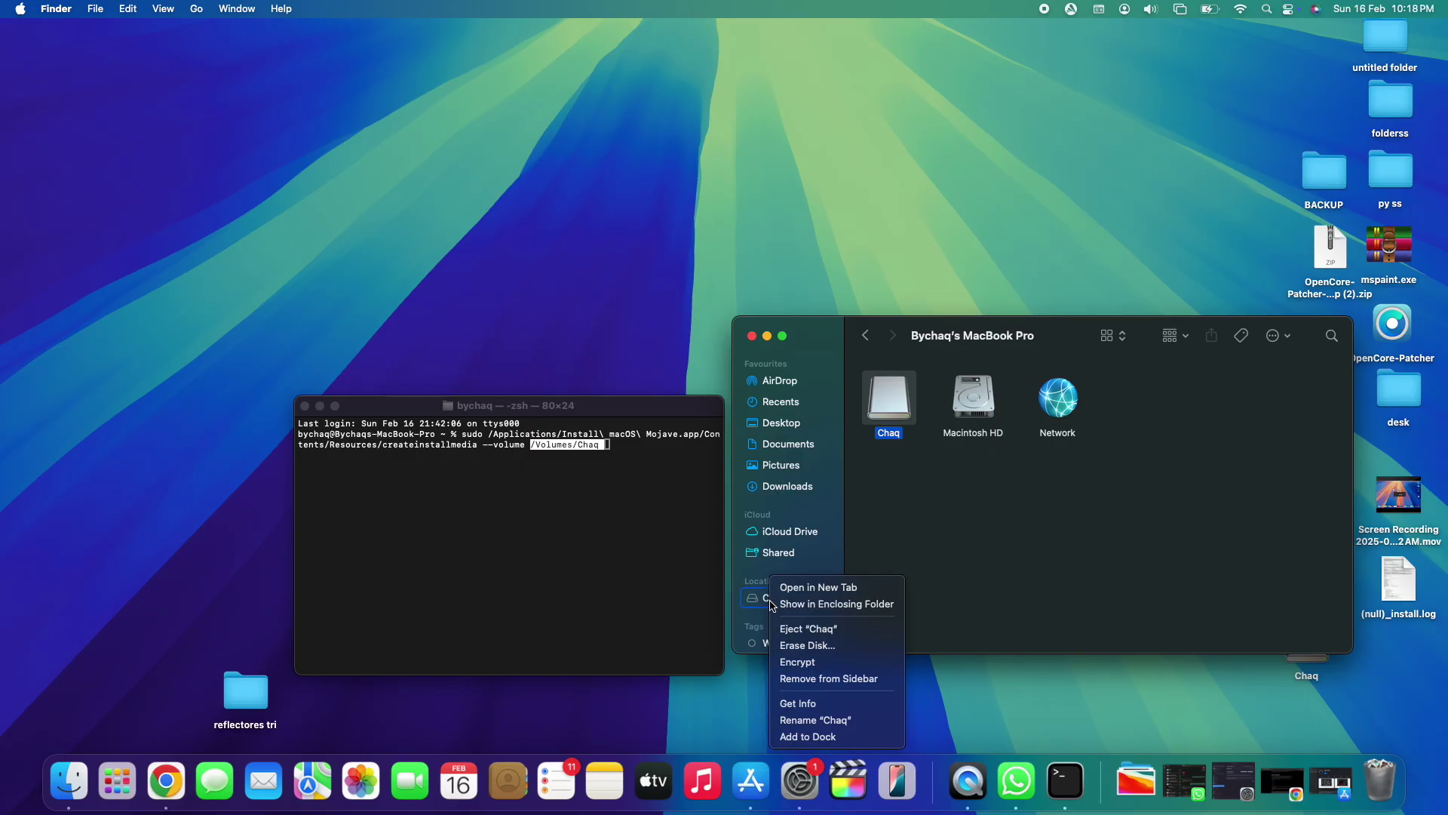
pyautogui.click(781, 605)
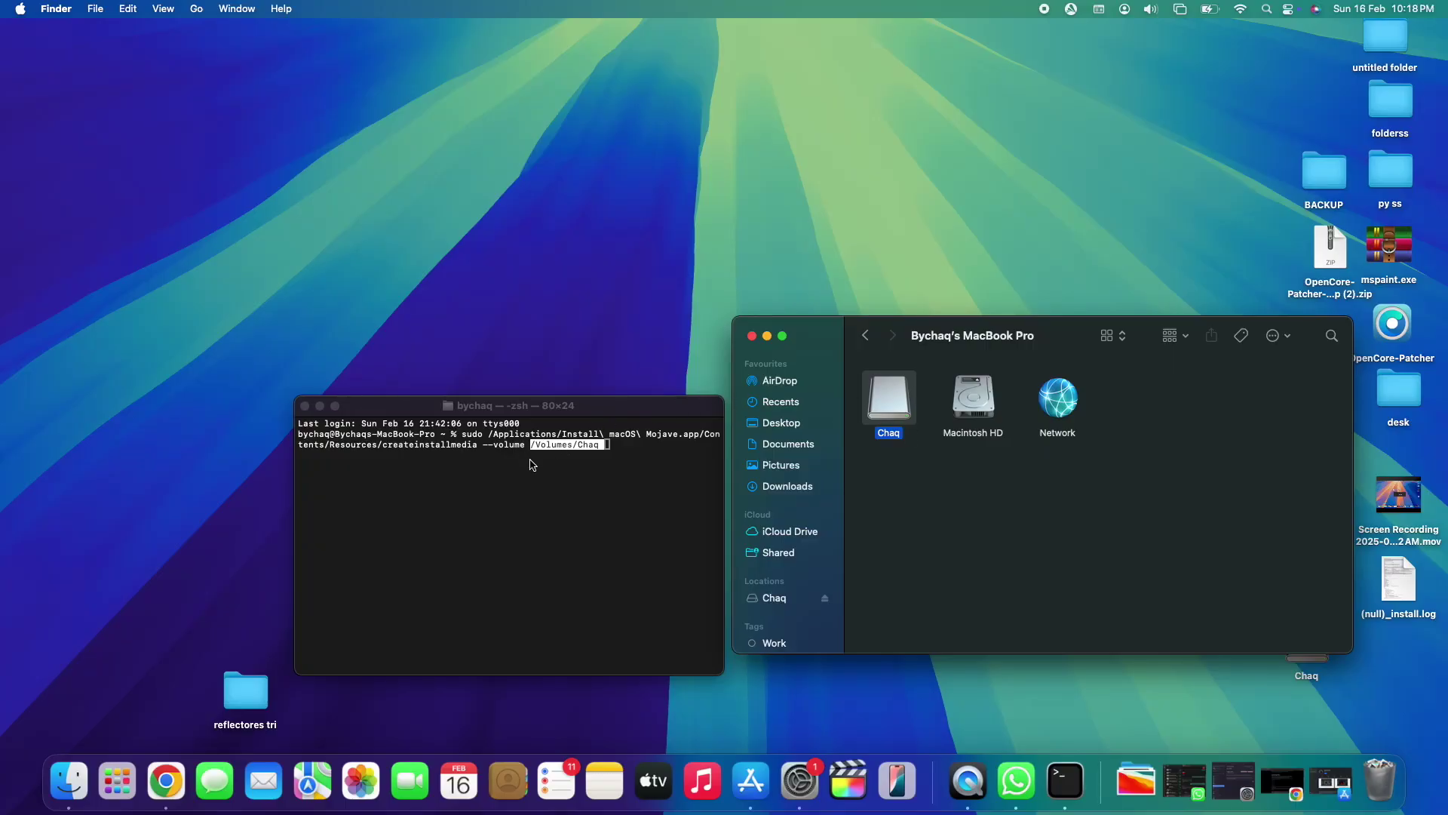
pyautogui.click(570, 407)
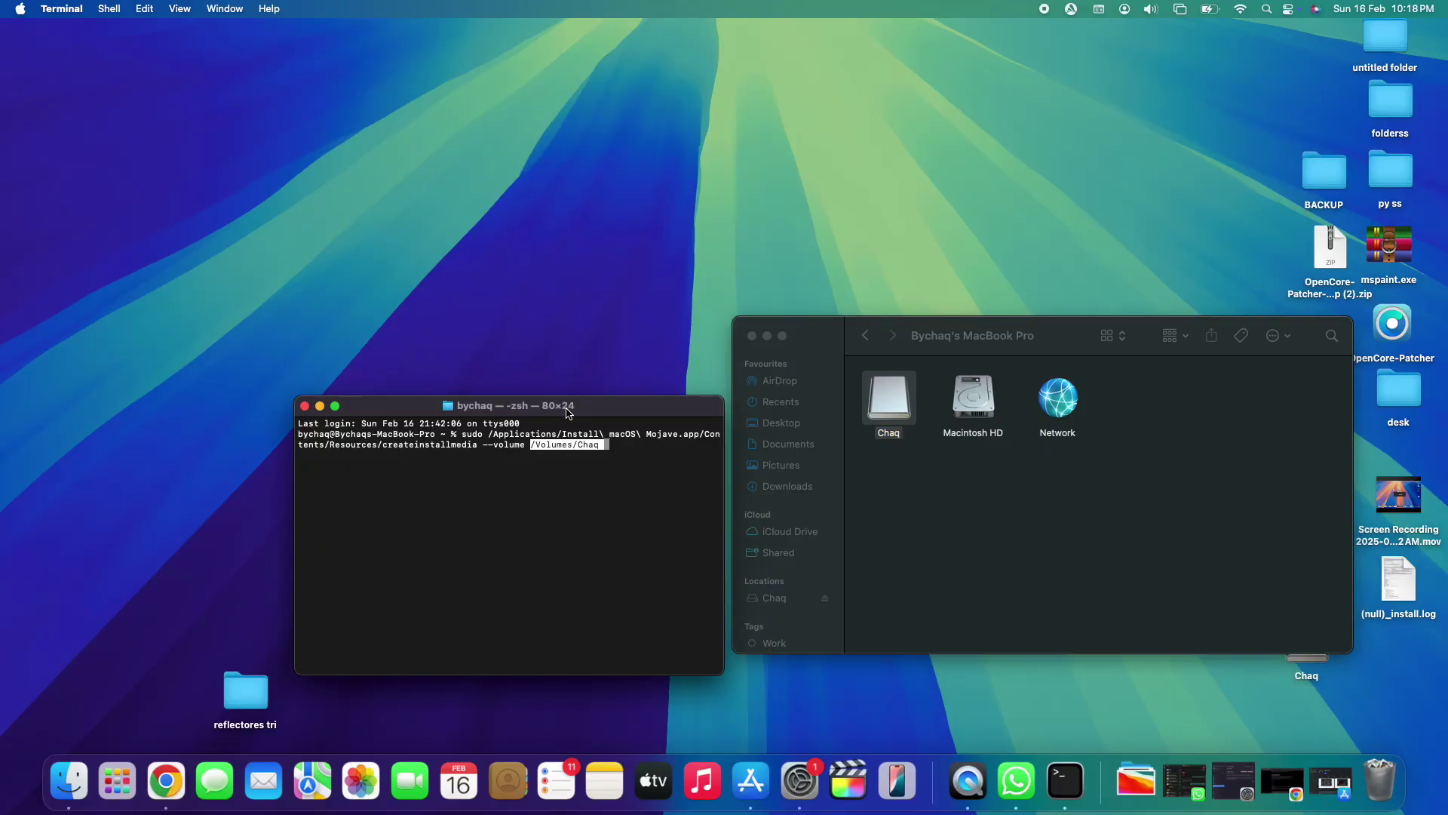
pyautogui.moveTo(568, 411); pyautogui.dragTo(568, 398)
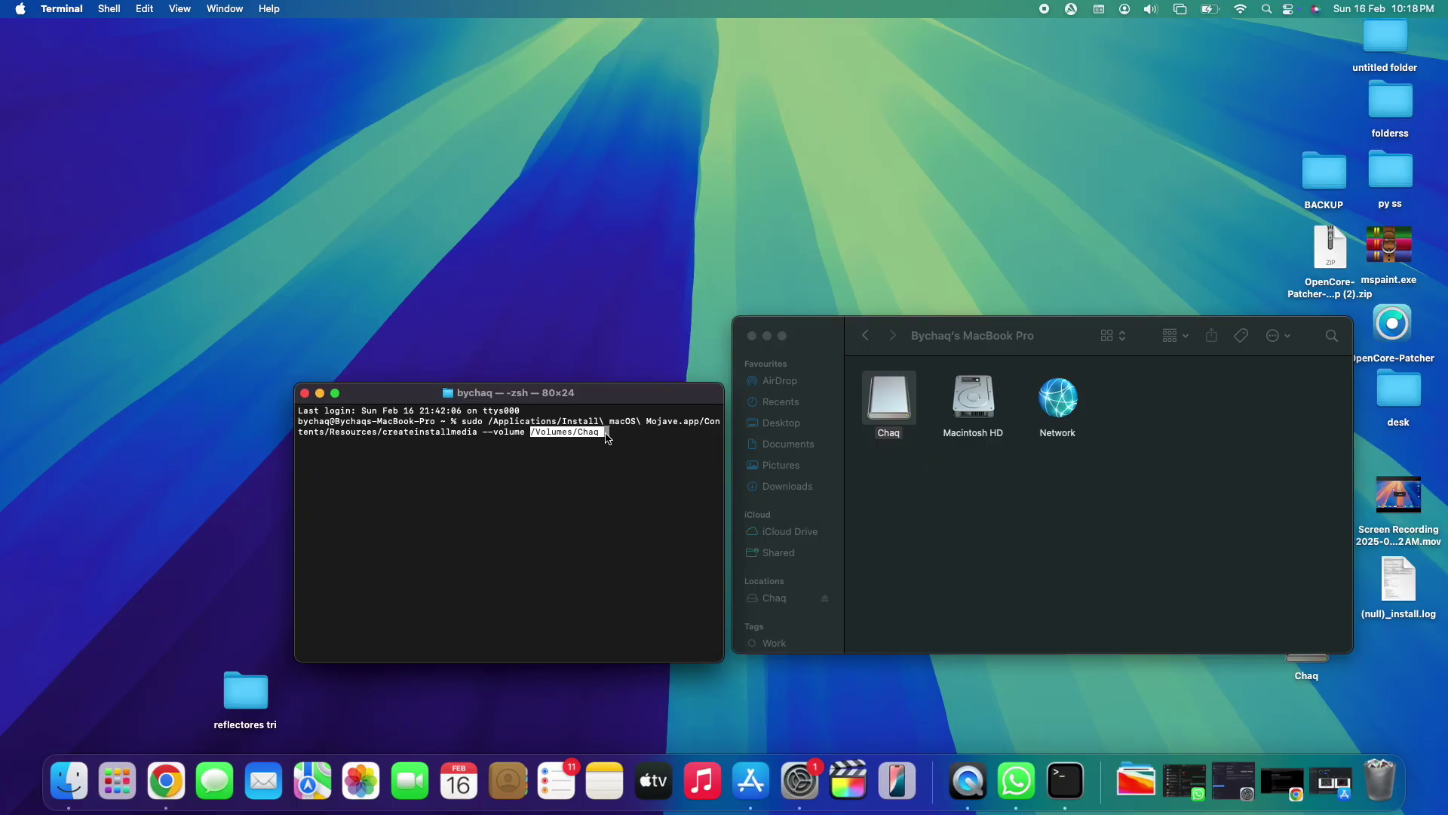
# Run createinstallmedia, enter the administrator password, and answer y to erase Chaq.
pyautogui.press('Return')
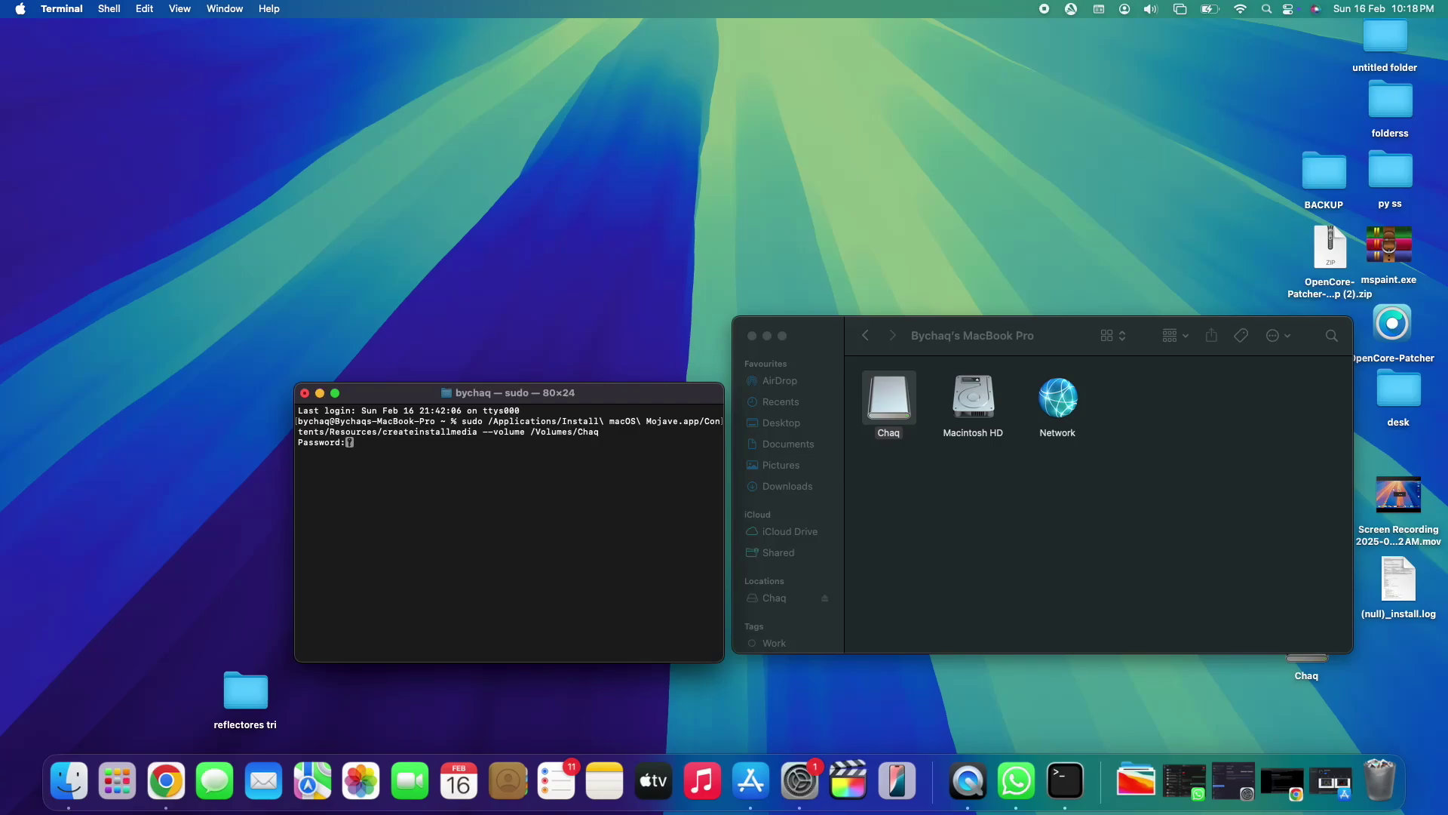
pyautogui.press('Return')
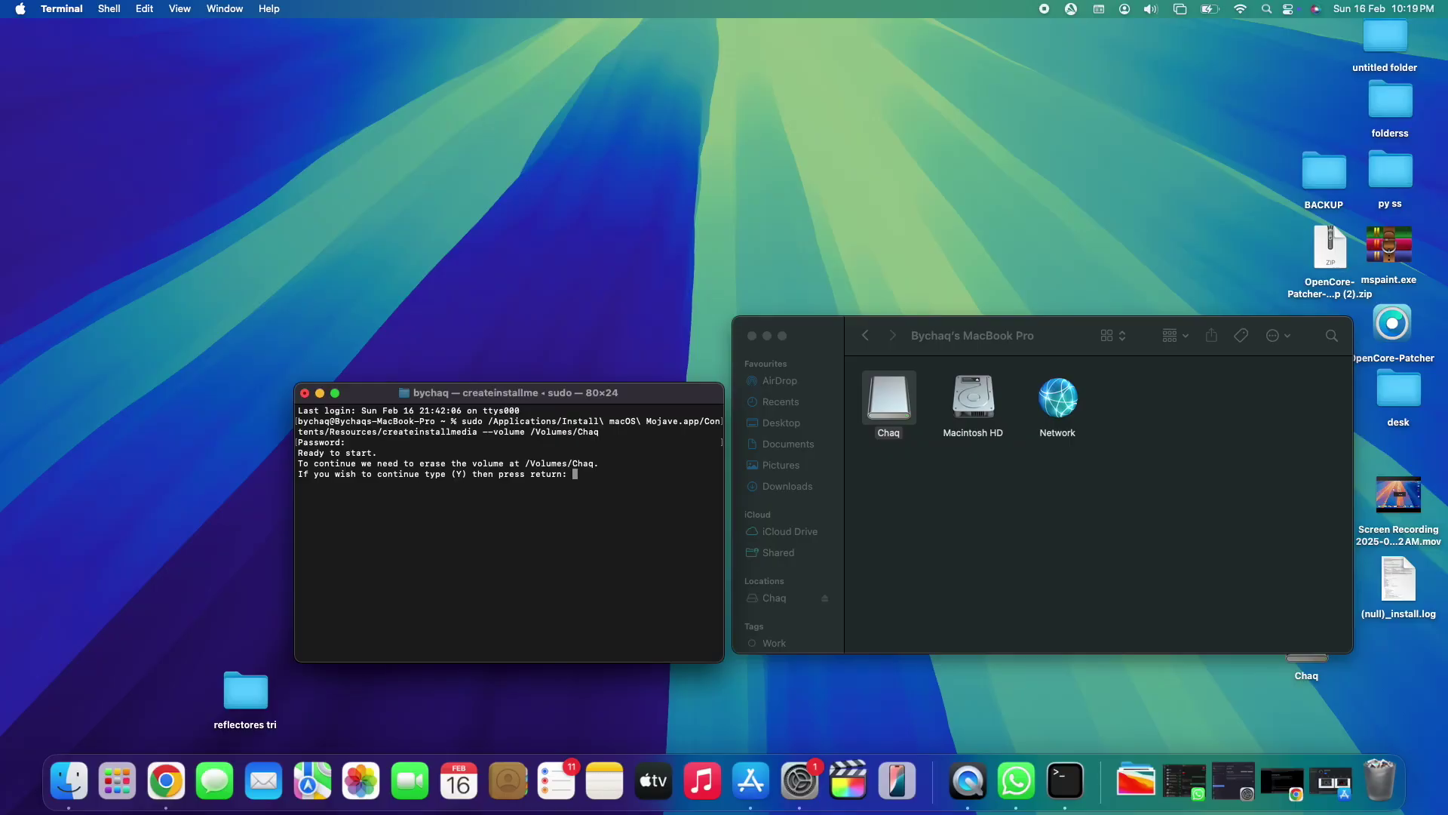
pyautogui.write('y')
pyautogui.press('Return')
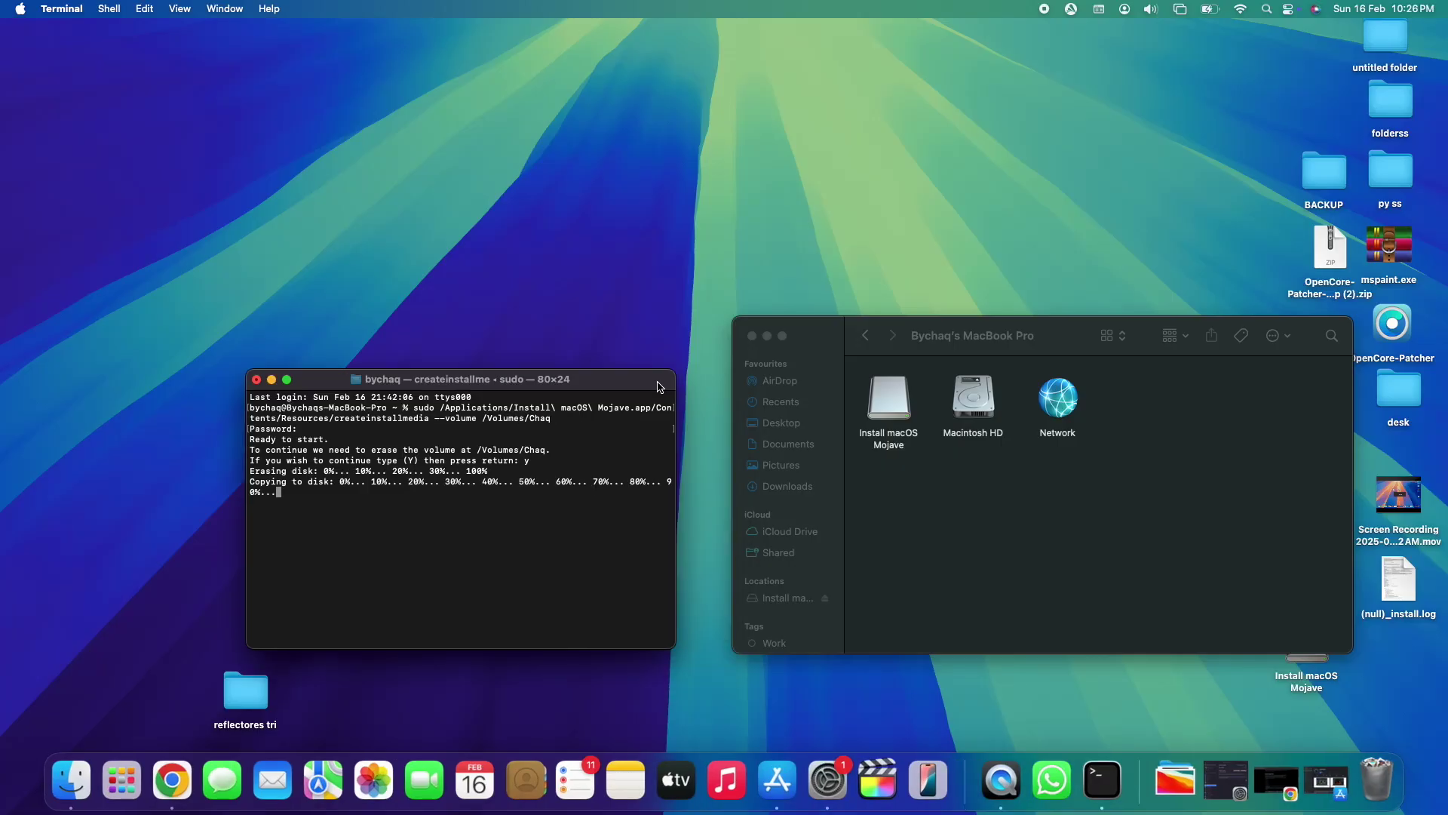
pyautogui.moveTo(658, 384); pyautogui.dragTo(658, 378)
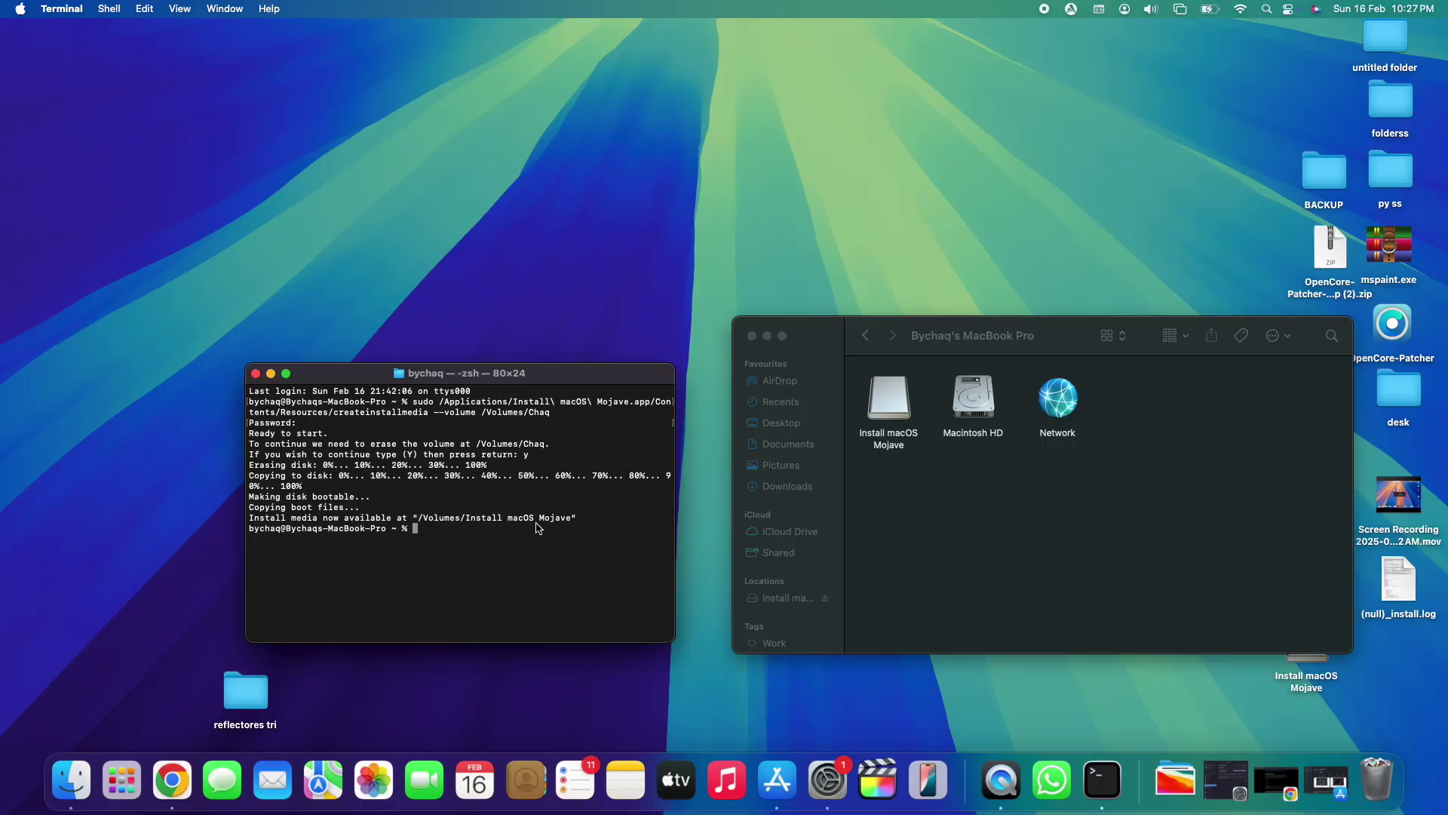
# Show the Install macOS Mojave drive's contents in Finder.
pyautogui.click(783, 608)
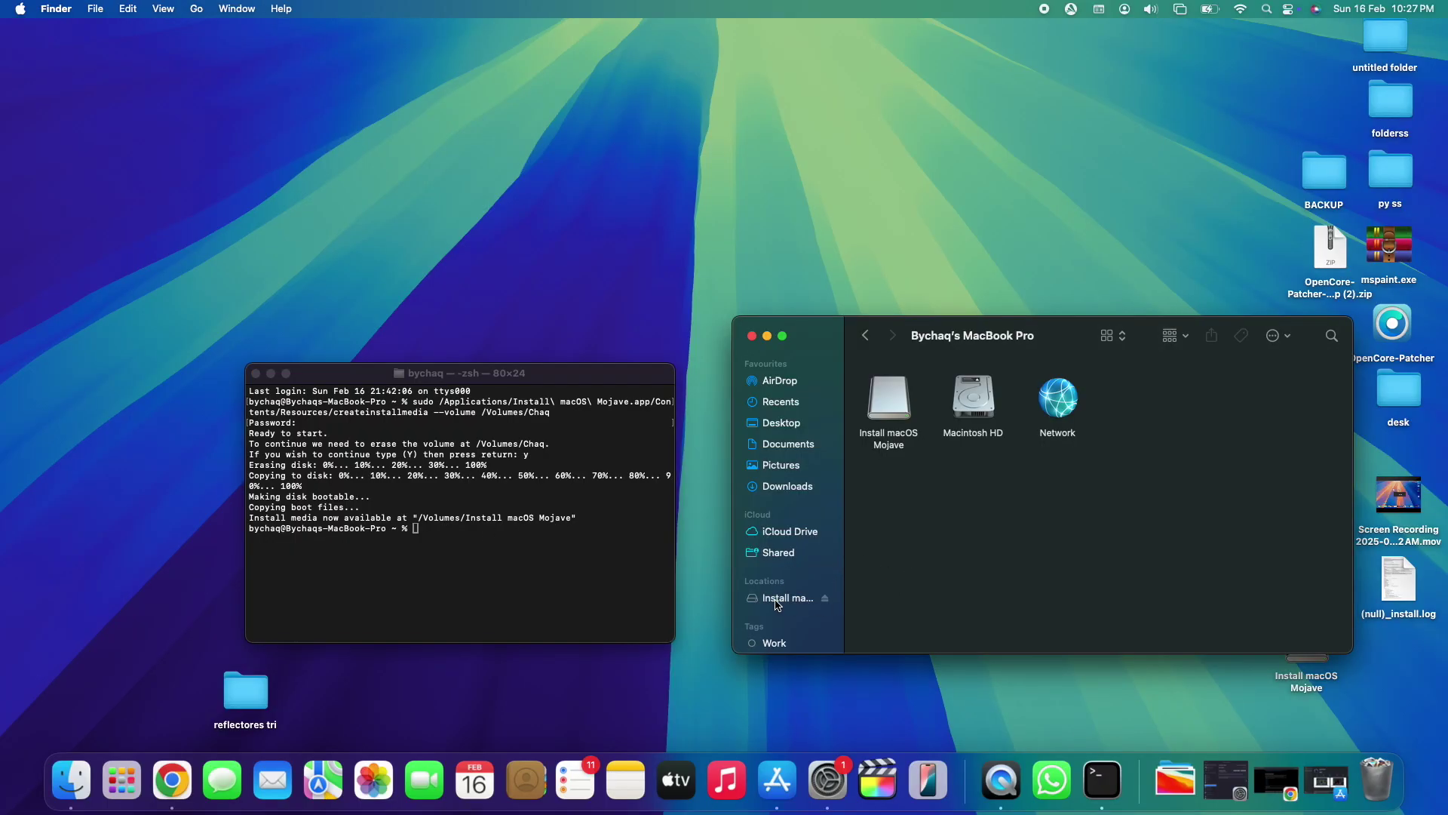
pyautogui.click(781, 603)
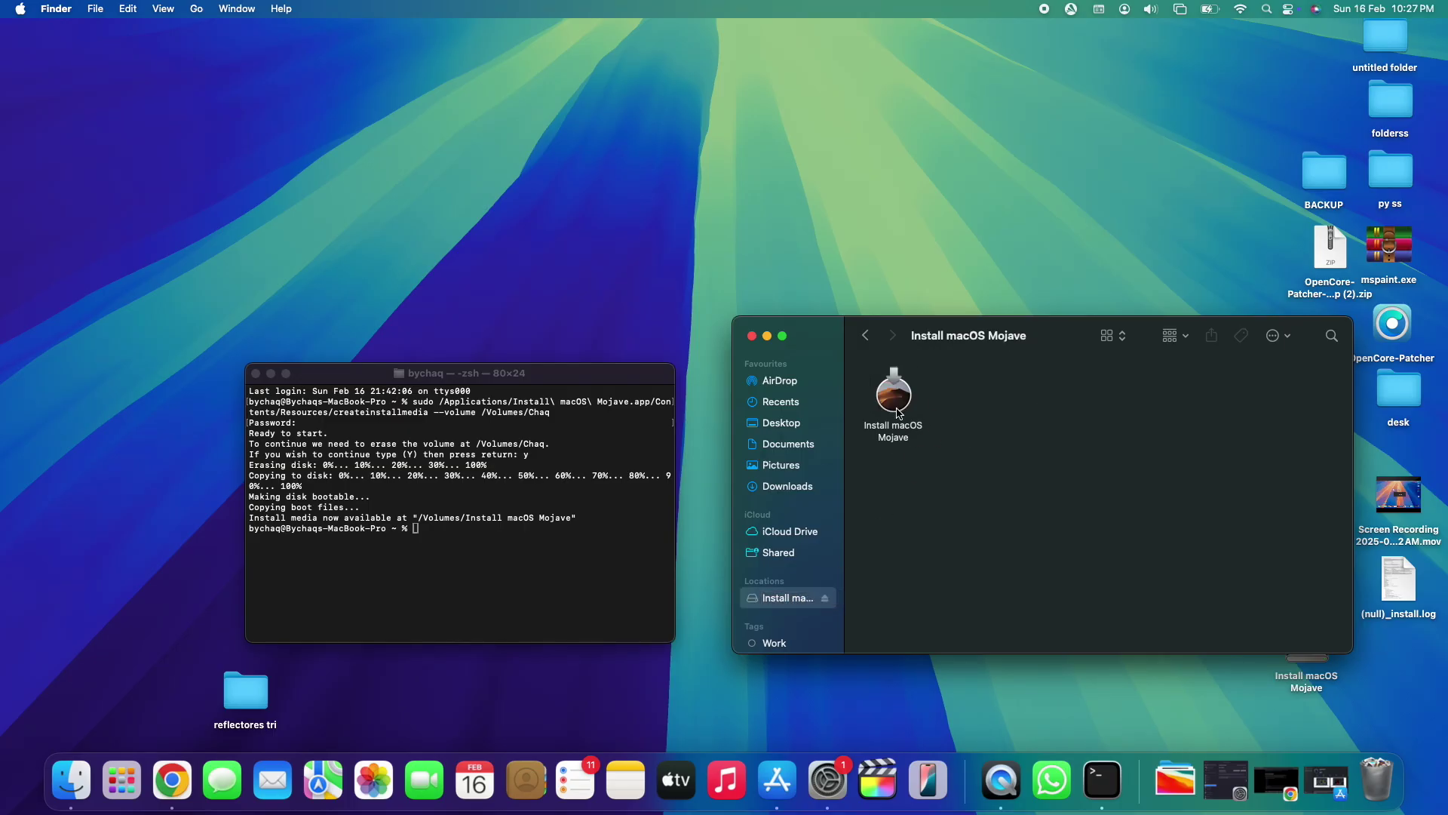
pyautogui.moveTo(939, 347); pyautogui.dragTo(888, 304)
# Launch the Install macOS Mojave app, then cancel its verification.
pyautogui.doubleClick(844, 349)
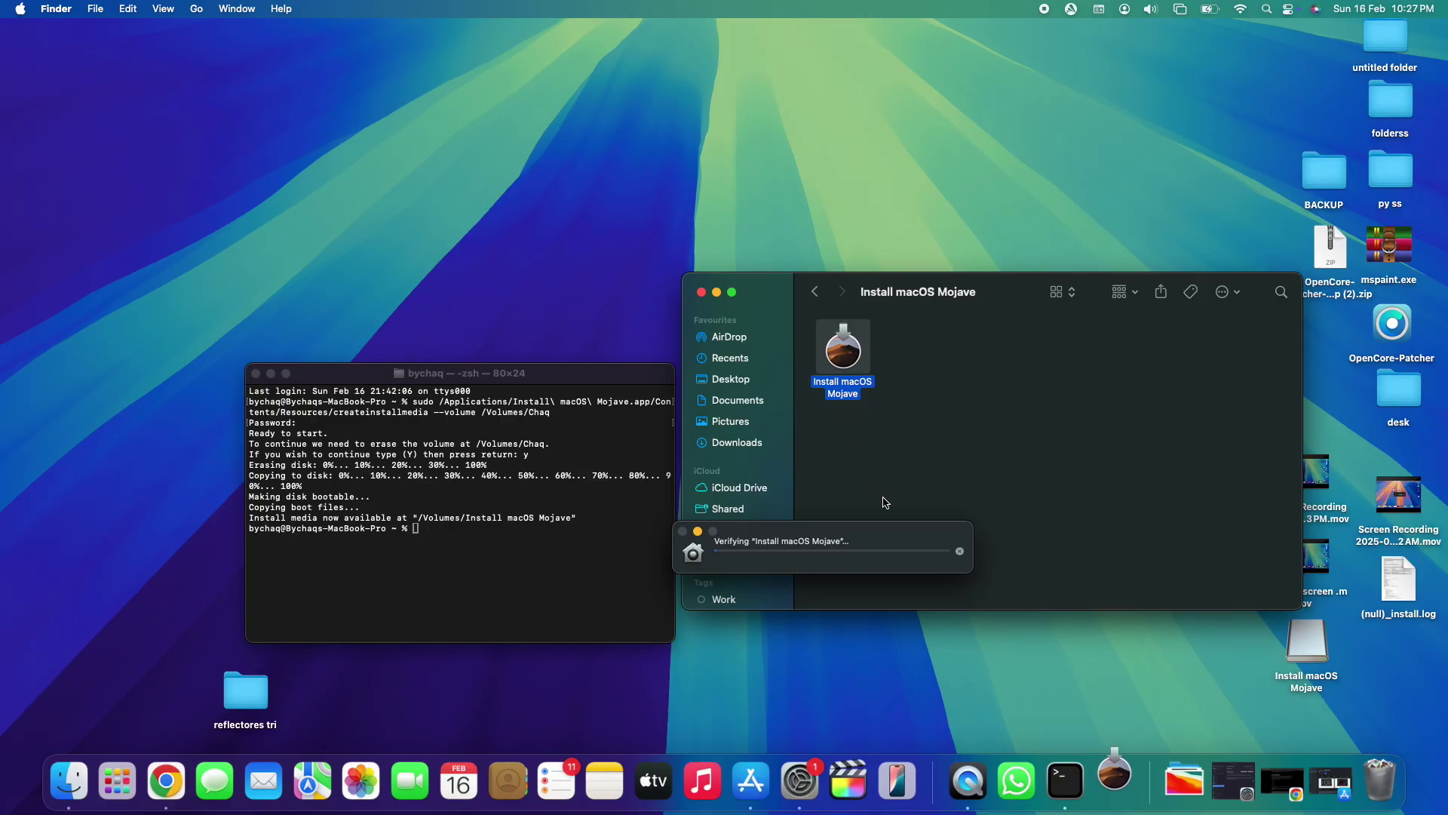
pyautogui.moveTo(784, 528); pyautogui.dragTo(871, 512)
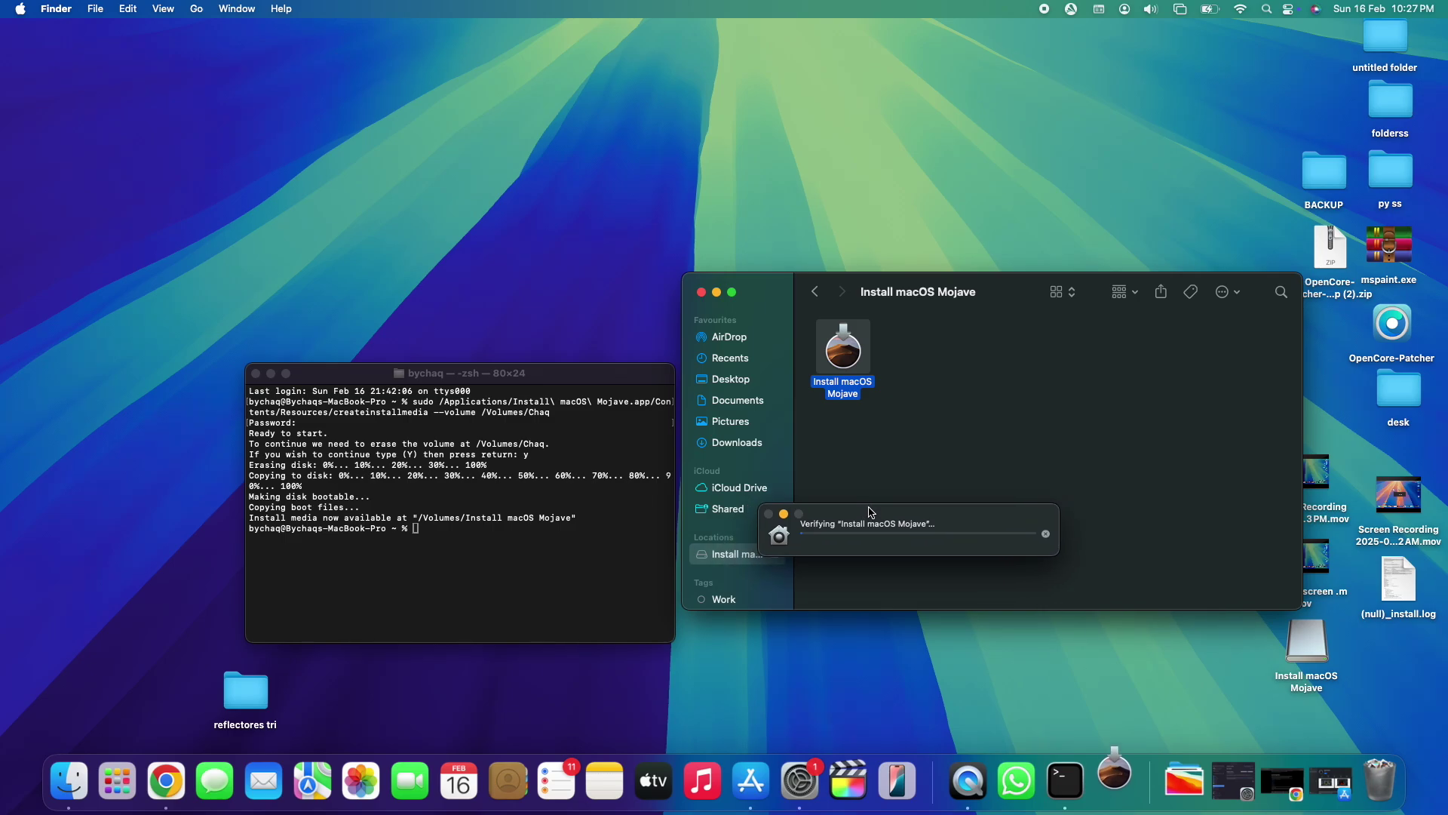
pyautogui.click(1046, 533)
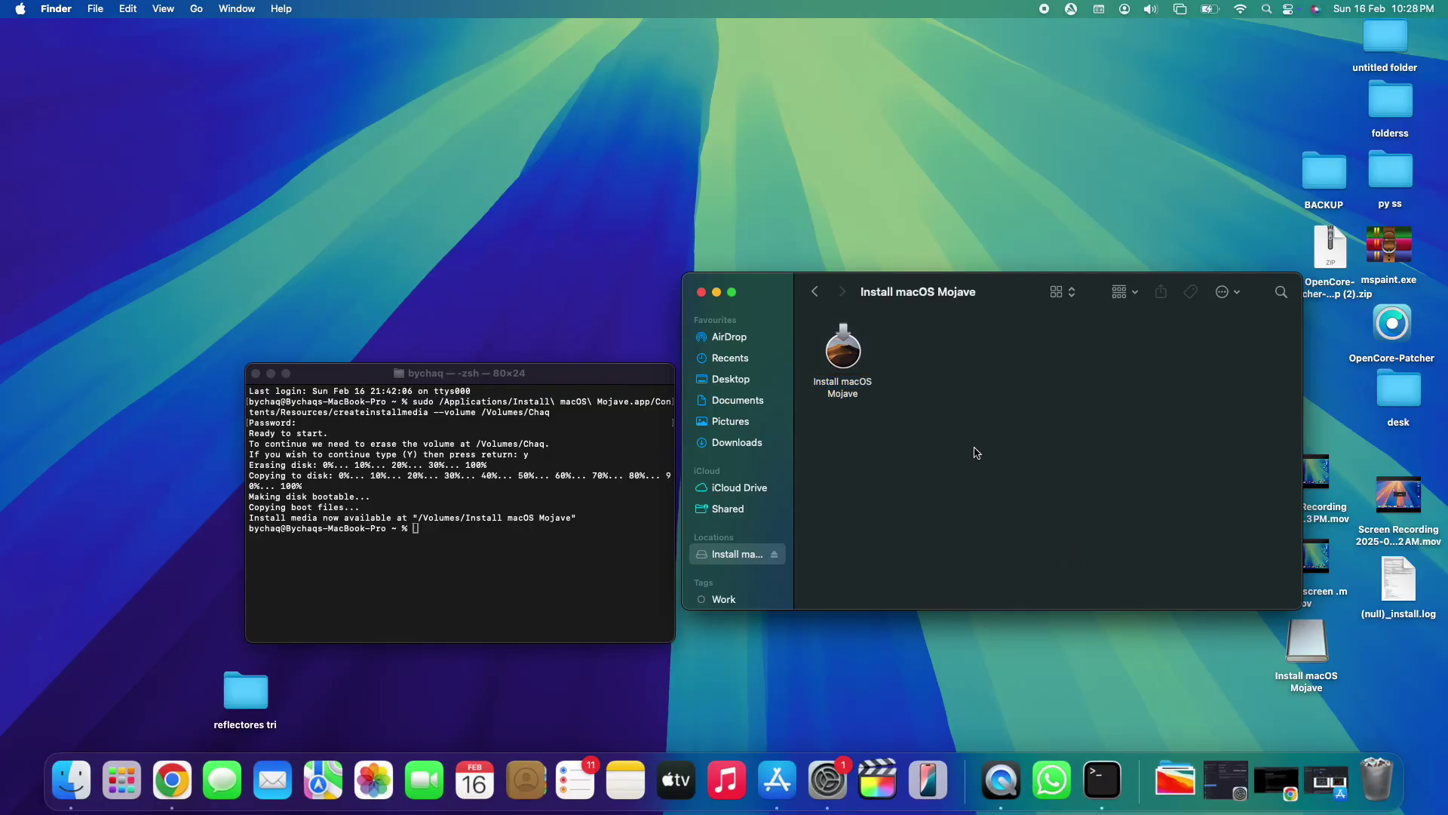
# Eject Install macOS Mojave from the sidebar using Force Eject and confirm.
pyautogui.click(774, 556)
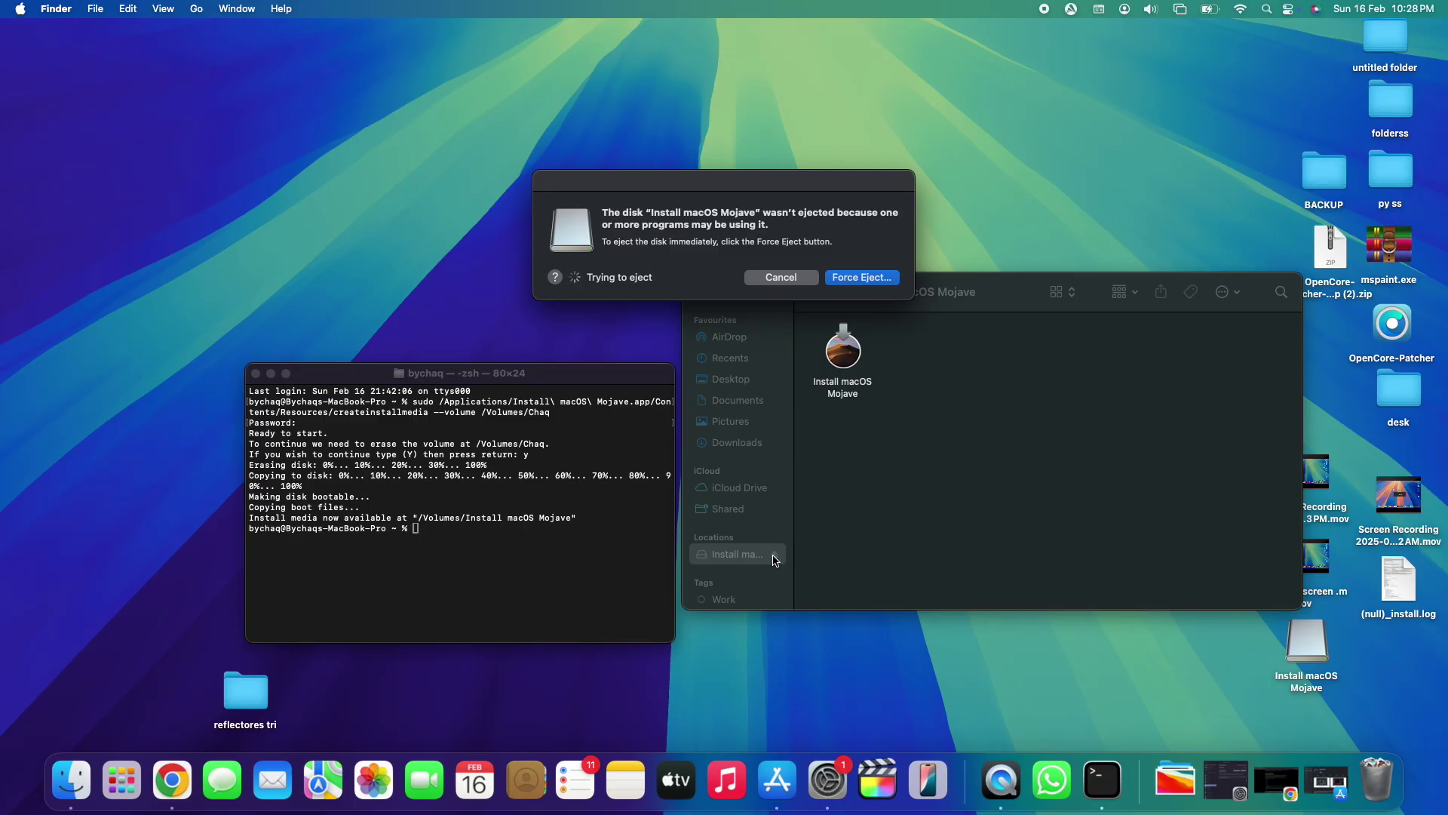
pyautogui.click(873, 285)
pyautogui.click(801, 344)
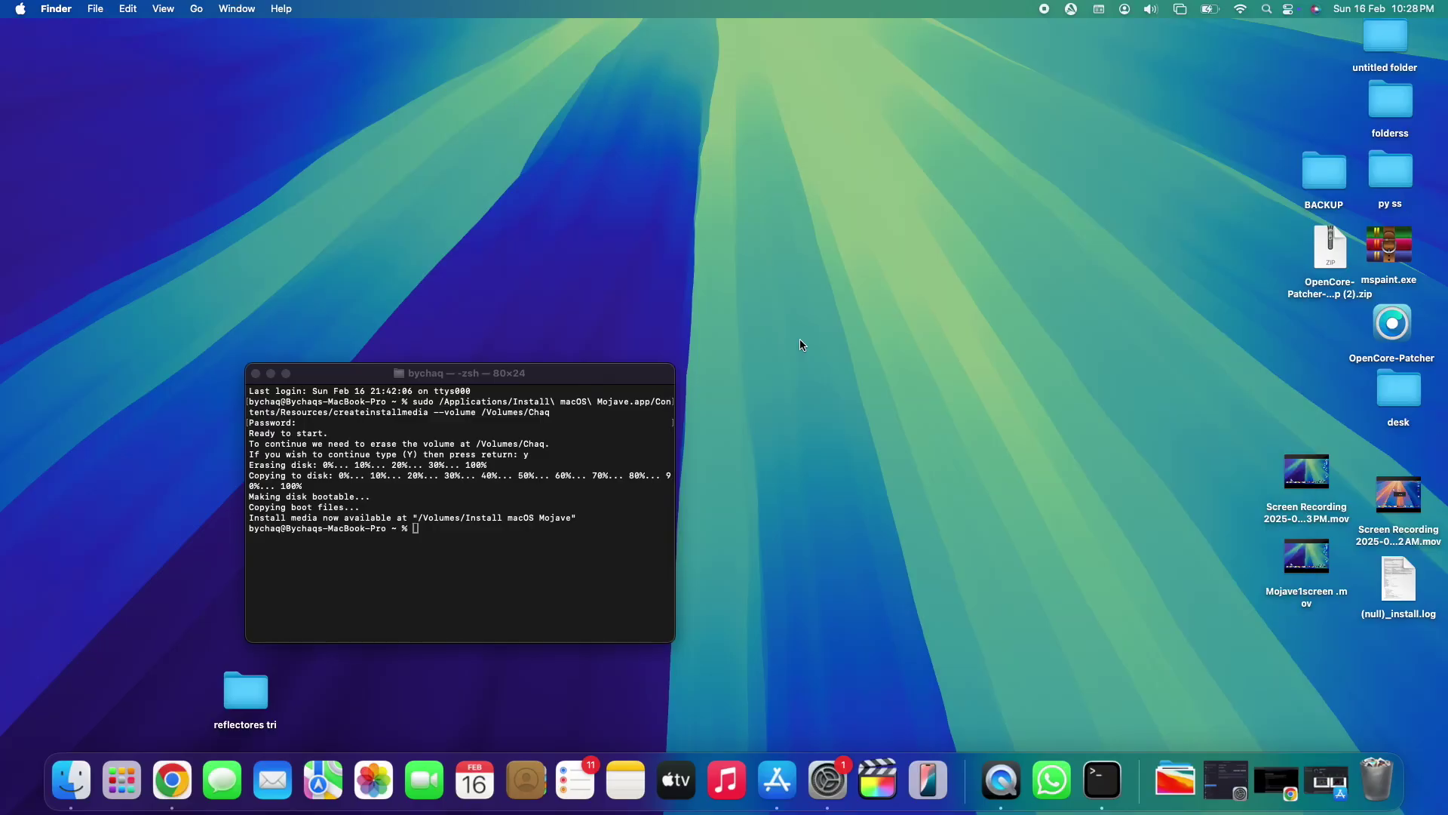